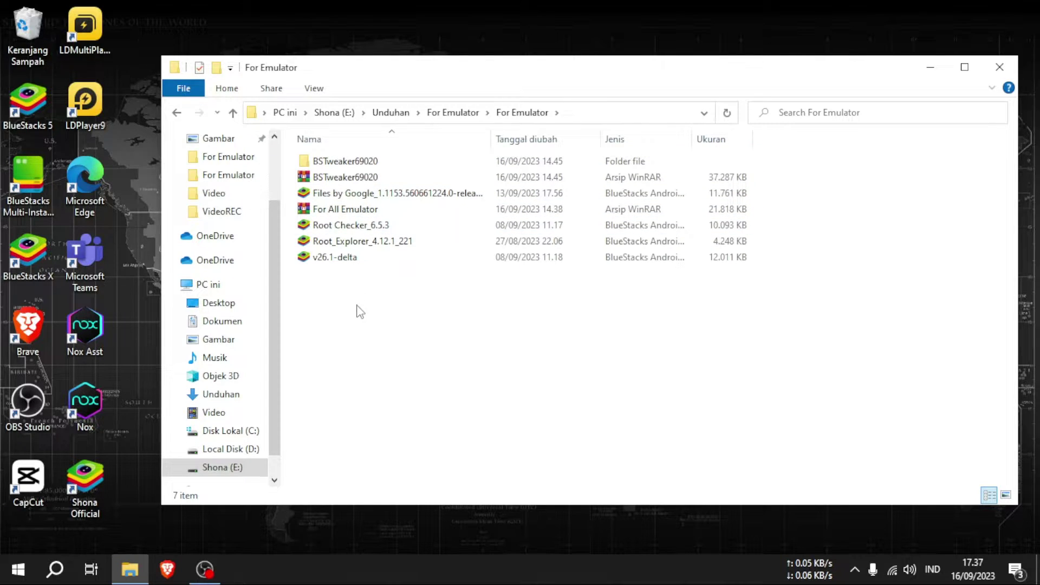
- Launch BlueStacksTweaker from the BSTweaker6 folder inside BSTweaker69020 and make Shona Official the active instance
{"action": "double_click", "coordinate": [343, 163]}
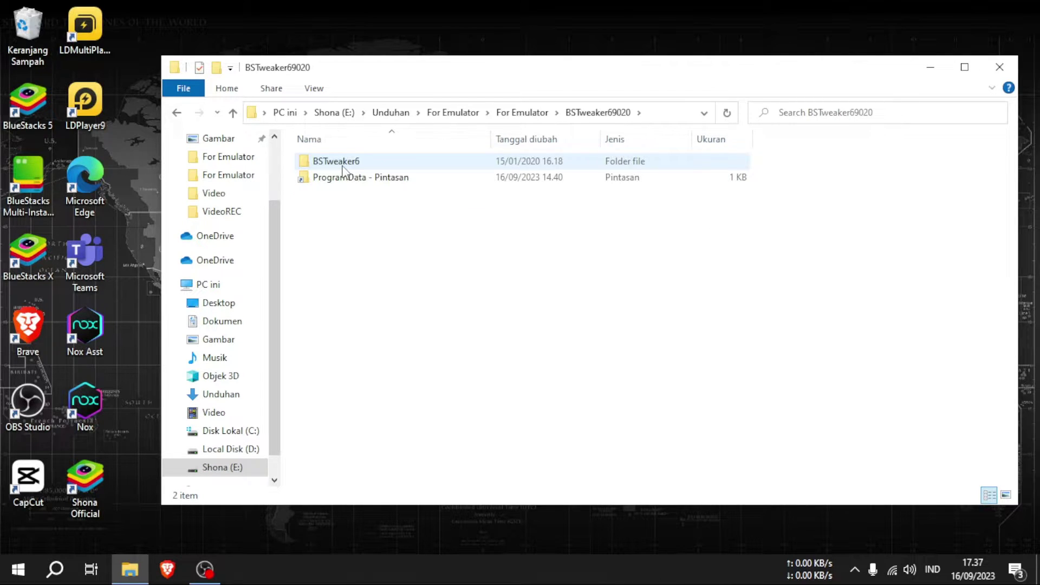
{"action": "double_click", "coordinate": [342, 165]}
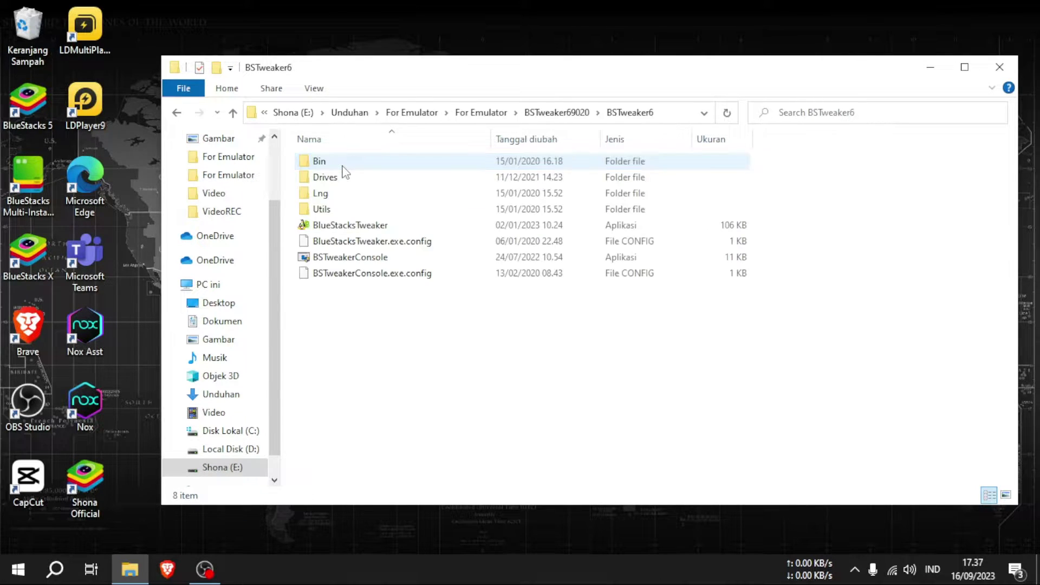
{"action": "left_click", "coordinate": [342, 226]}
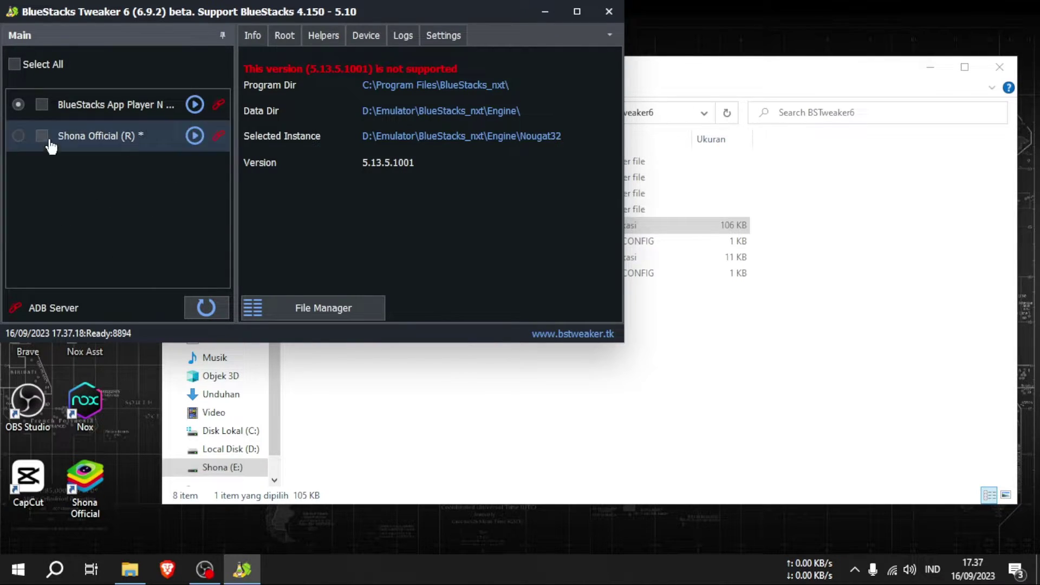
{"action": "left_click", "coordinate": [18, 136]}
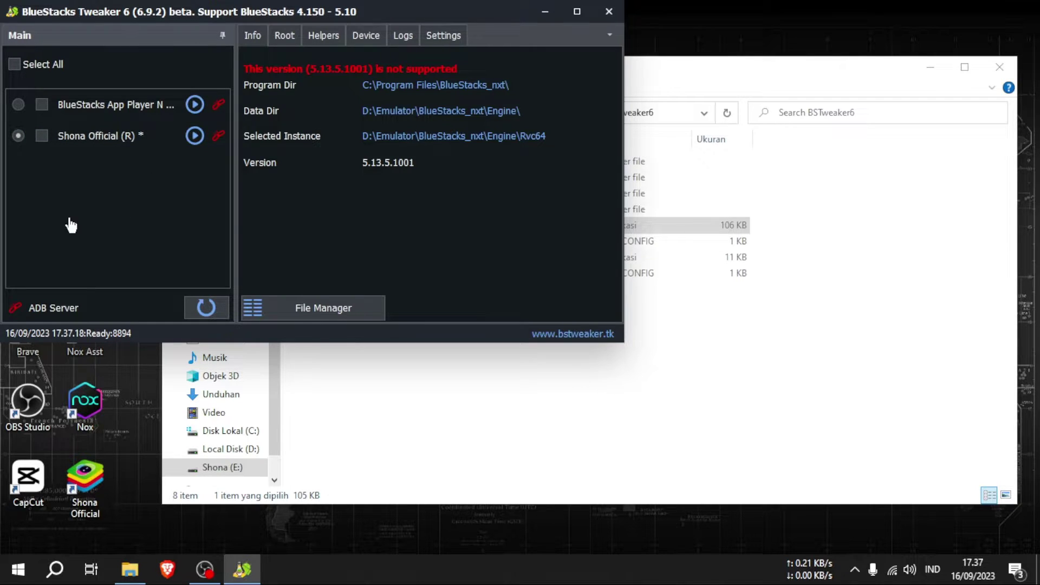
- Minimise the tweaker and file windows and open the BlueStacks multi-instance manager to view the instances
{"action": "left_click", "coordinate": [538, 15]}
{"action": "left_click", "coordinate": [930, 67]}
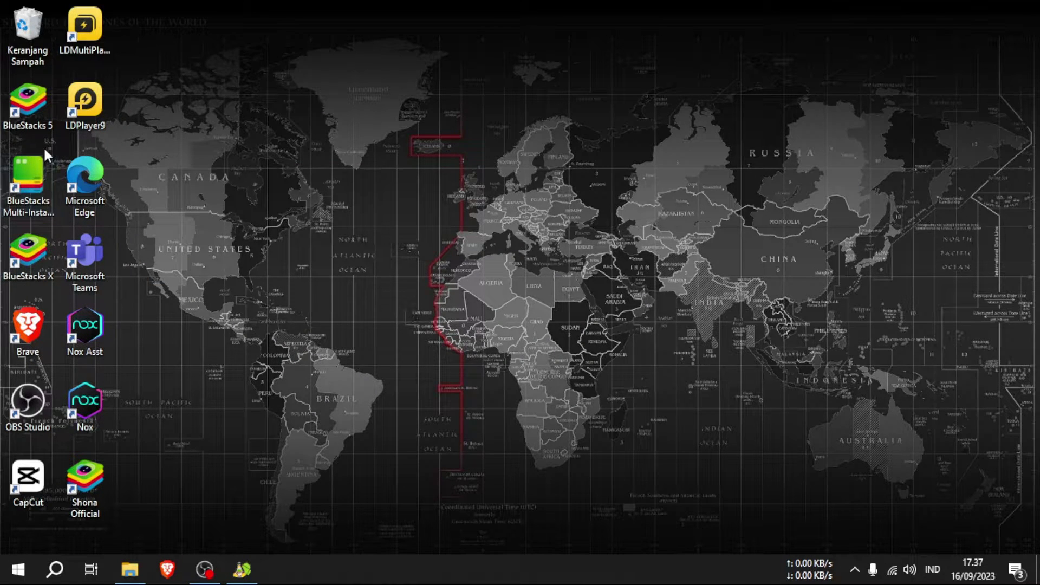
{"action": "double_click", "coordinate": [31, 176]}
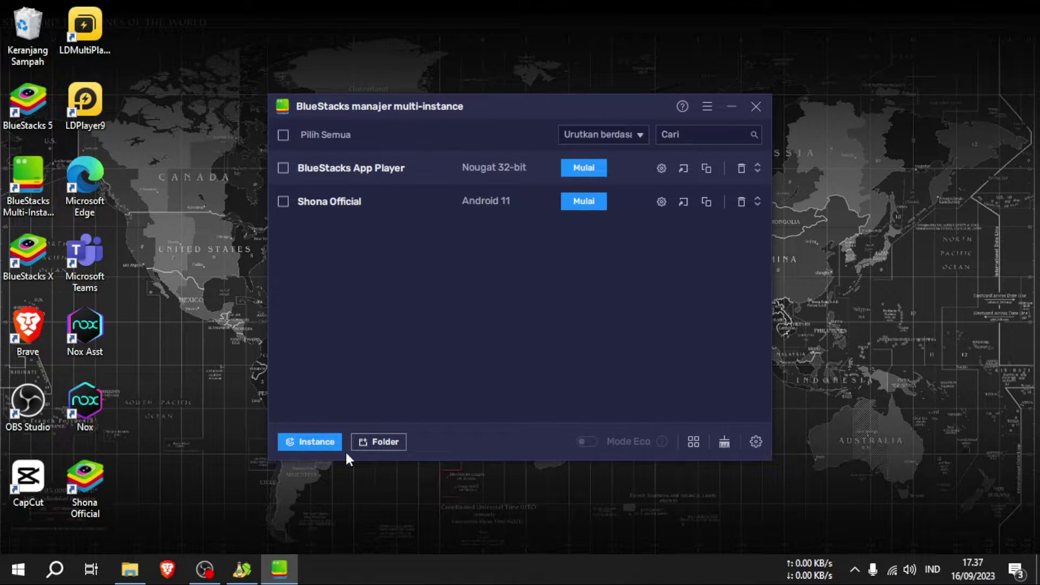
- Switch back to BlueStacks Tweaker and unlock root for the Shona Official instance, accepting the risk warning
{"action": "left_click", "coordinate": [242, 569]}
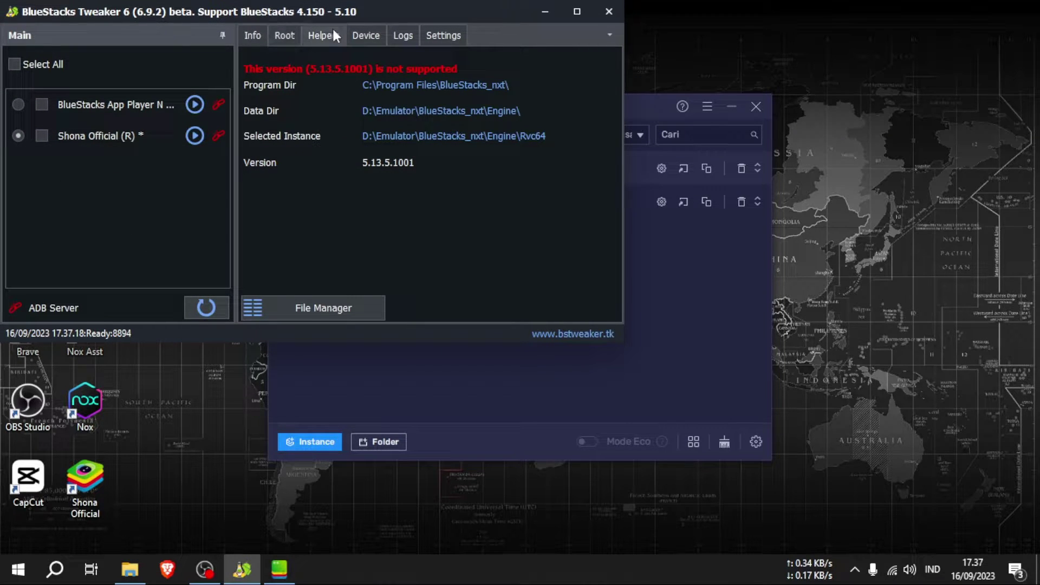
{"action": "left_click_drag", "start_coordinate": [324, 7], "coordinate": [423, 90]}
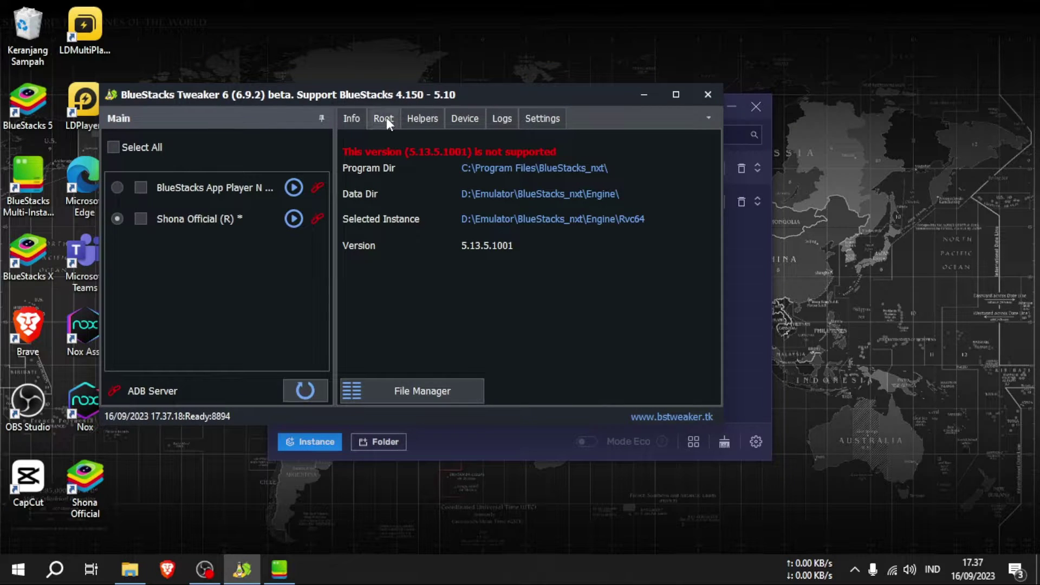
{"action": "left_click", "coordinate": [385, 118]}
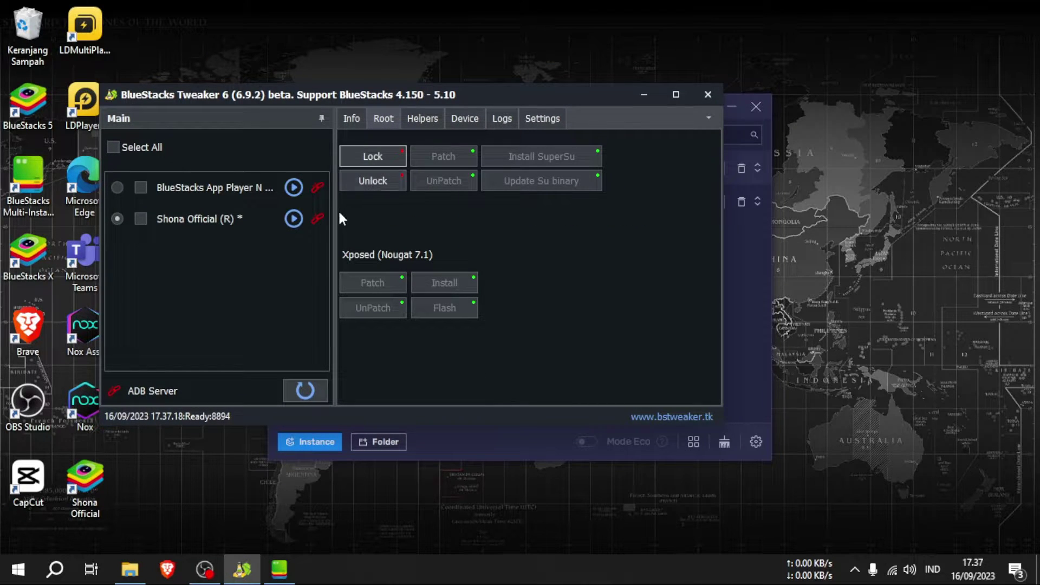
{"action": "left_click", "coordinate": [140, 219]}
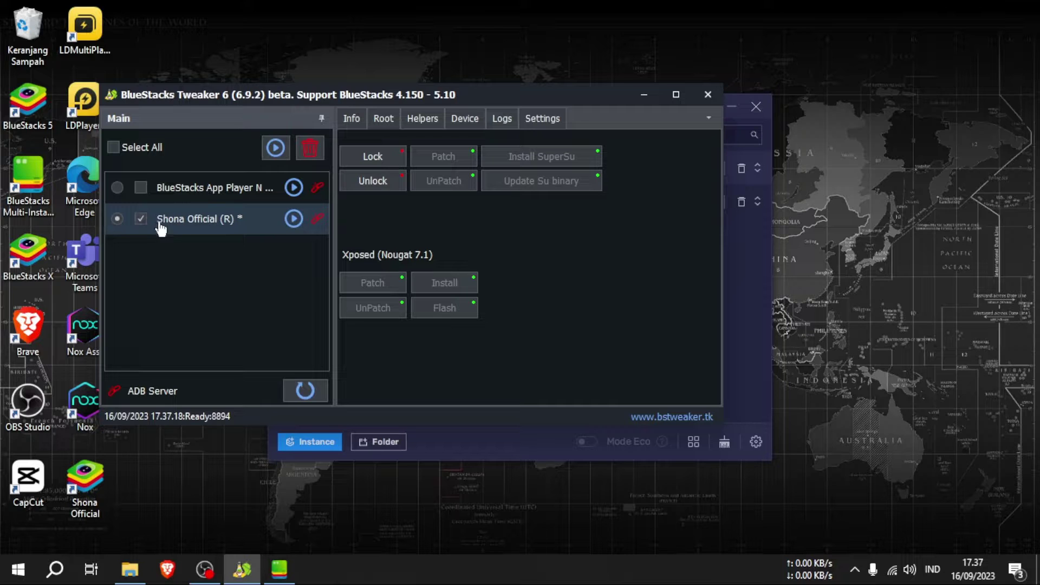
{"action": "left_click", "coordinate": [380, 182]}
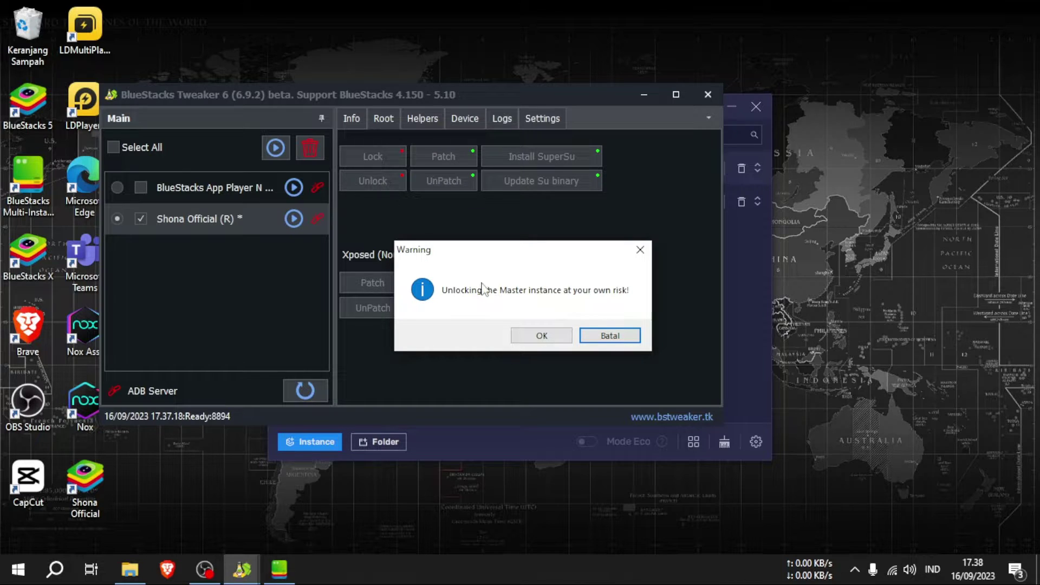
{"action": "left_click", "coordinate": [539, 335]}
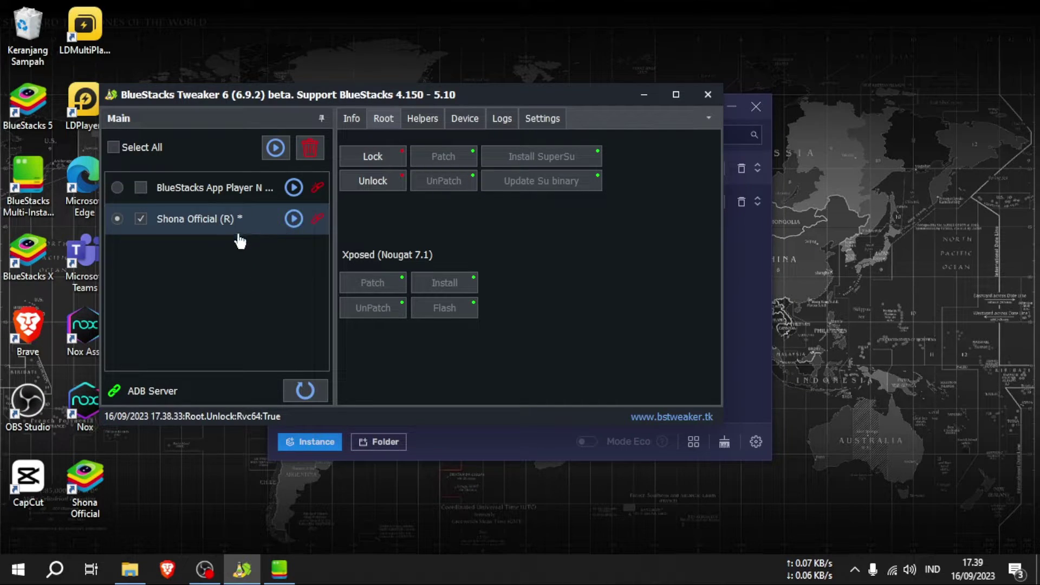
- Start the Shona Official instance from BlueStacks Tweaker and apply the root Patch to it
{"action": "left_click", "coordinate": [292, 218]}
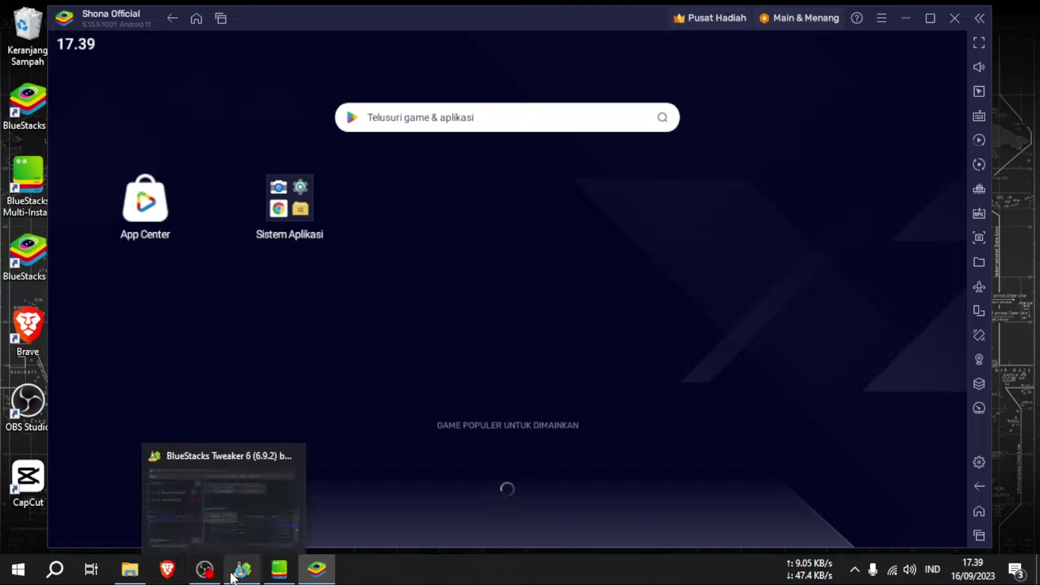
{"action": "left_click", "coordinate": [299, 533]}
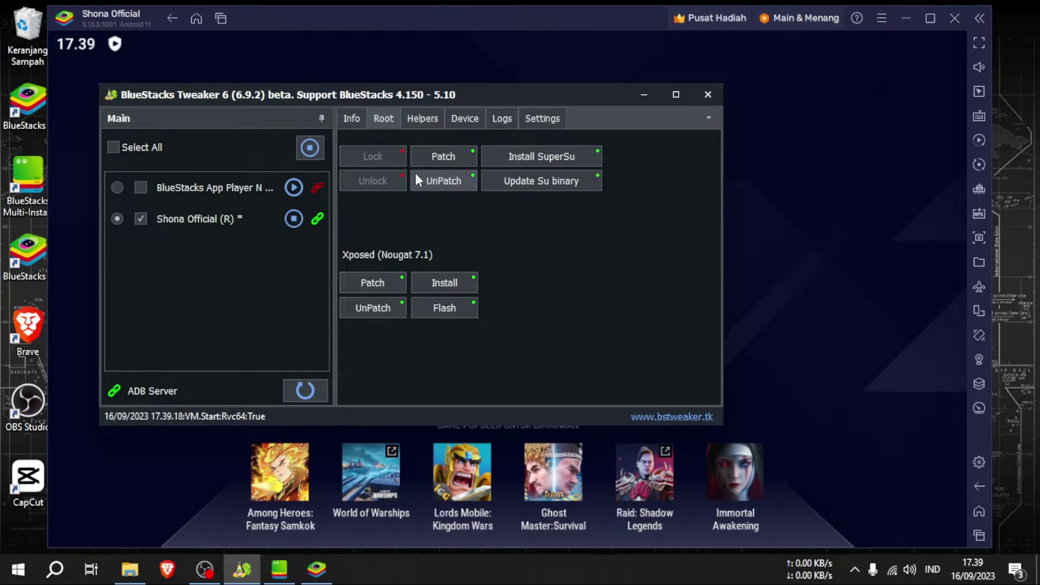
{"action": "left_click", "coordinate": [441, 157]}
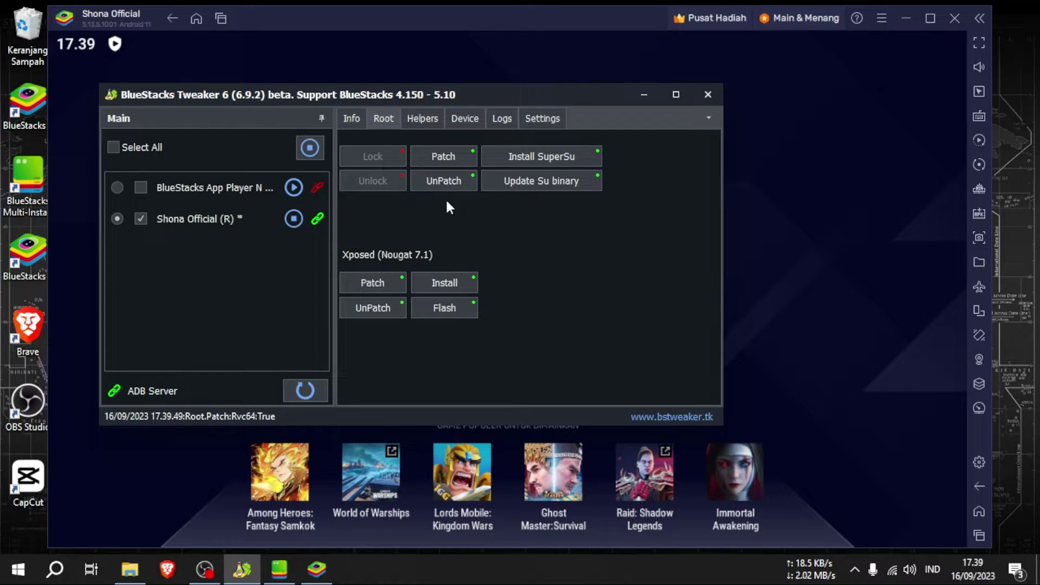
{"action": "left_click", "coordinate": [447, 154]}
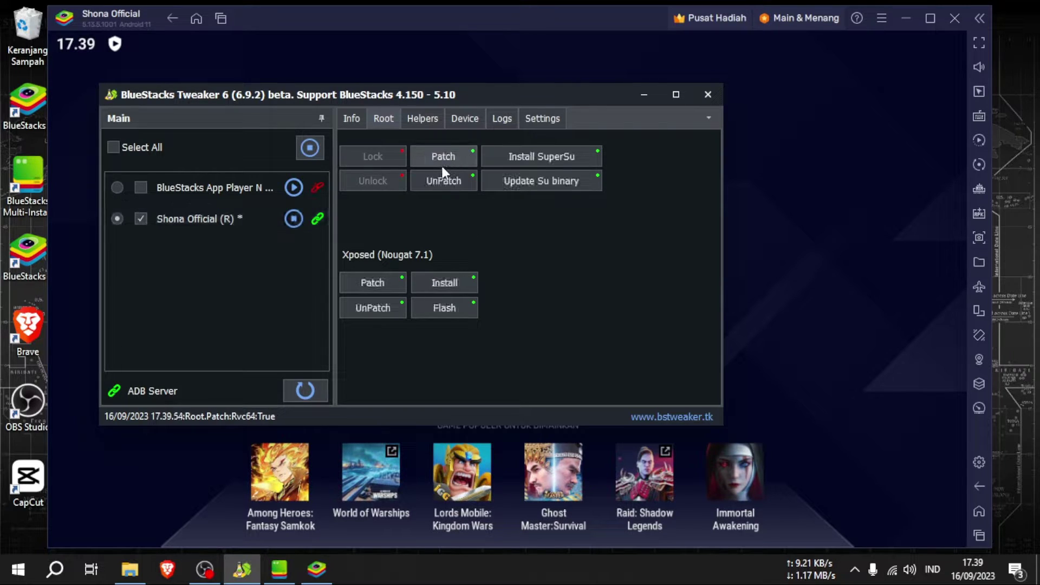
{"action": "left_click", "coordinate": [204, 569]}
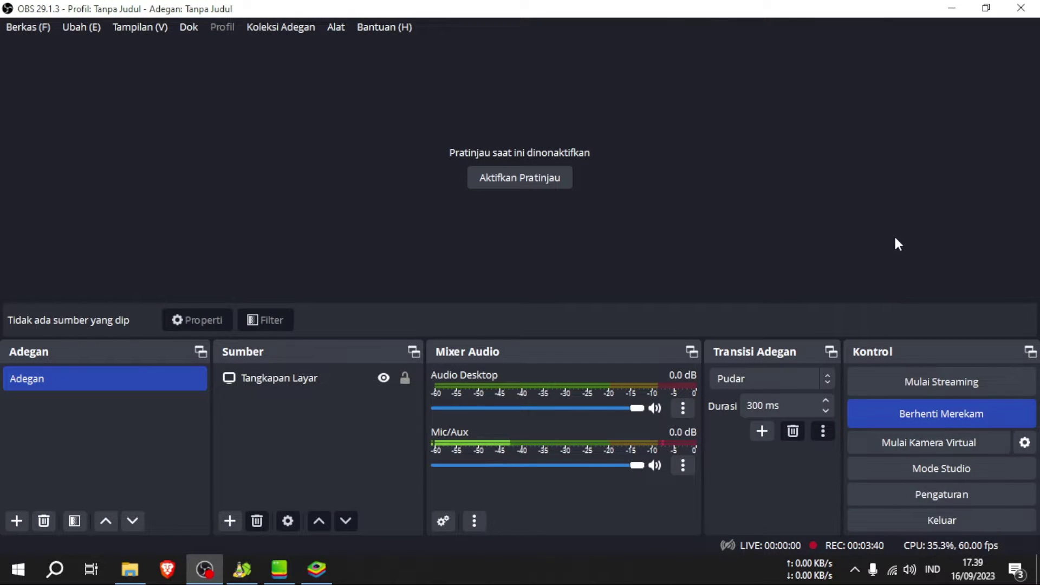
{"action": "key", "text": "alt+Tab"}
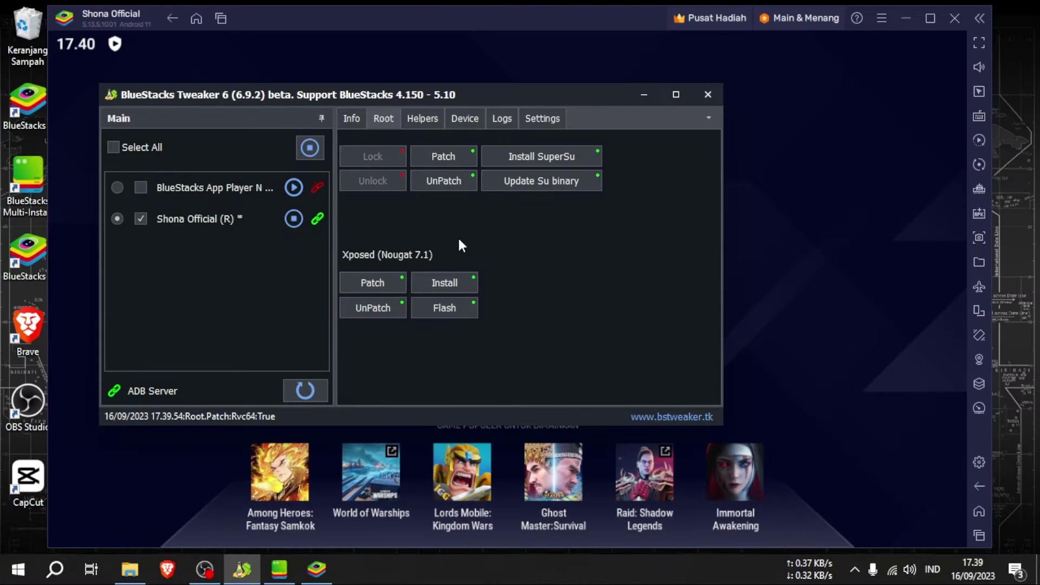
- Install SuperSU on the running instance and minimise BlueStacks Tweaker to reveal the emulator's home screen
{"action": "left_click", "coordinate": [540, 158]}
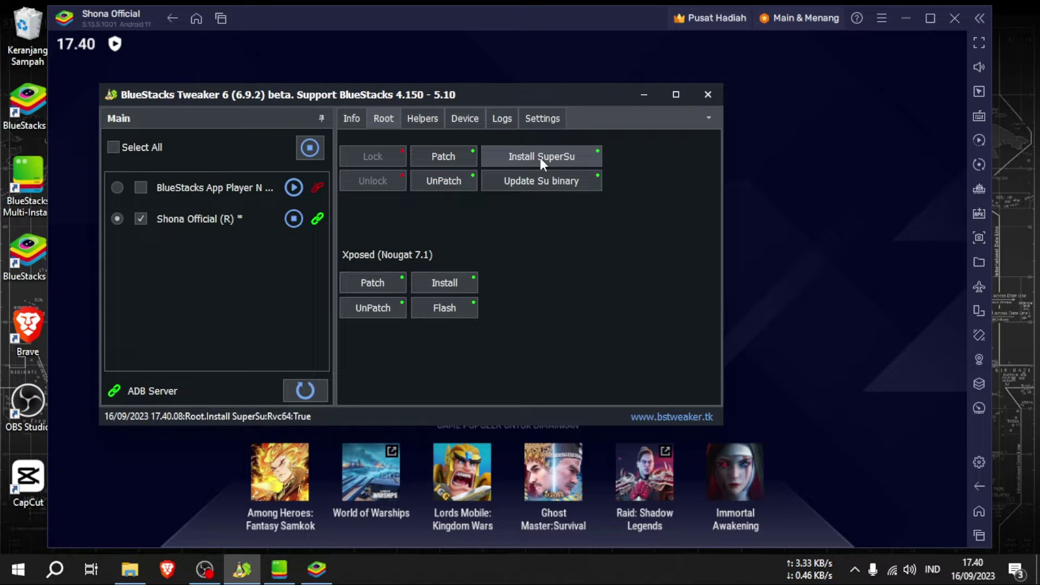
{"action": "left_click_drag", "start_coordinate": [575, 96], "coordinate": [539, 396]}
{"action": "left_click_drag", "start_coordinate": [444, 393], "coordinate": [590, 217]}
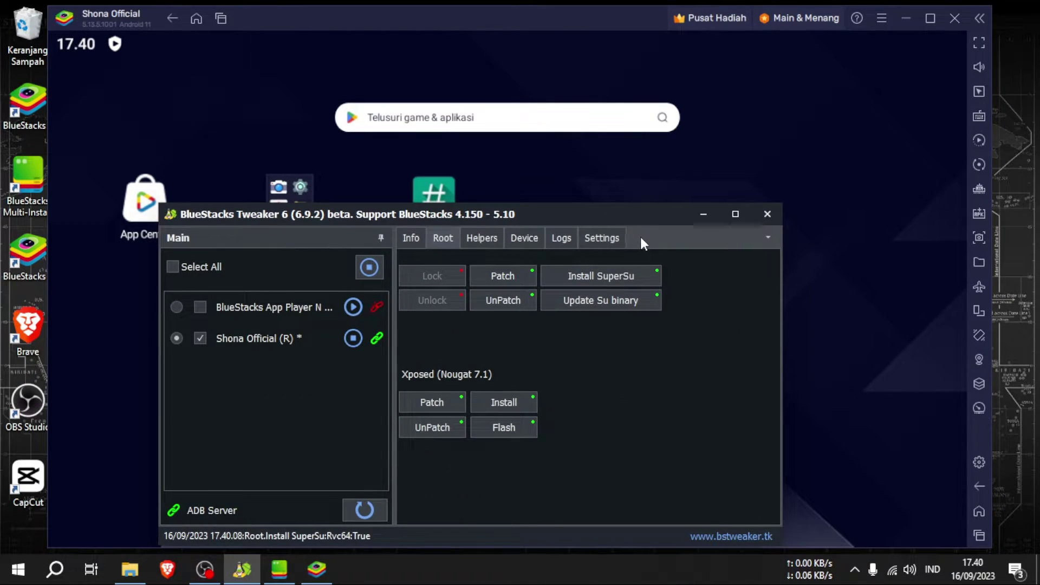
{"action": "left_click", "coordinate": [702, 214]}
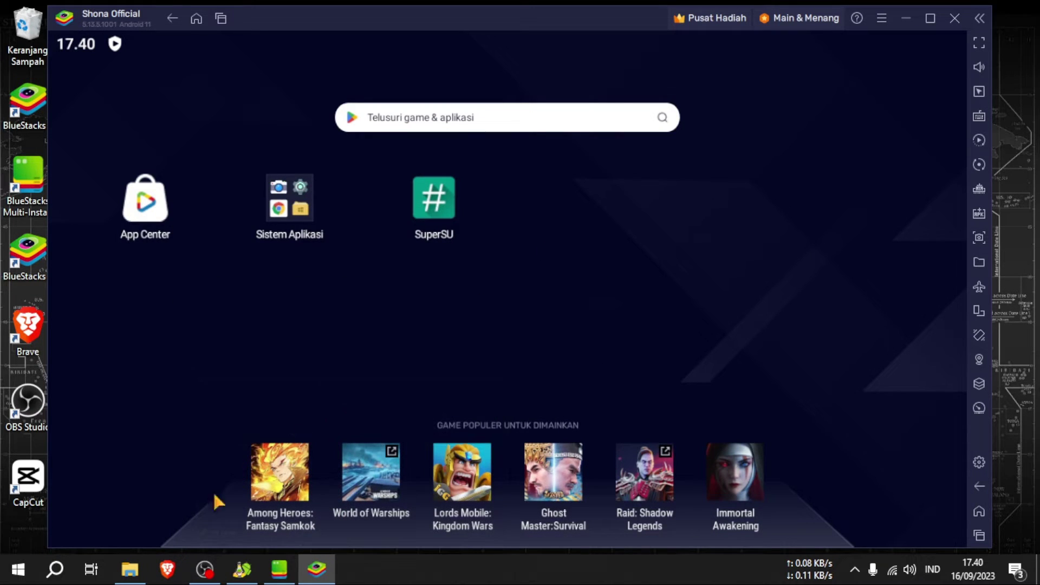
- Install the v26.1-delta package from E:\Unduhan\For Emulator\For Emulator into the running emulator and minimise the file window
{"action": "left_click", "coordinate": [136, 578]}
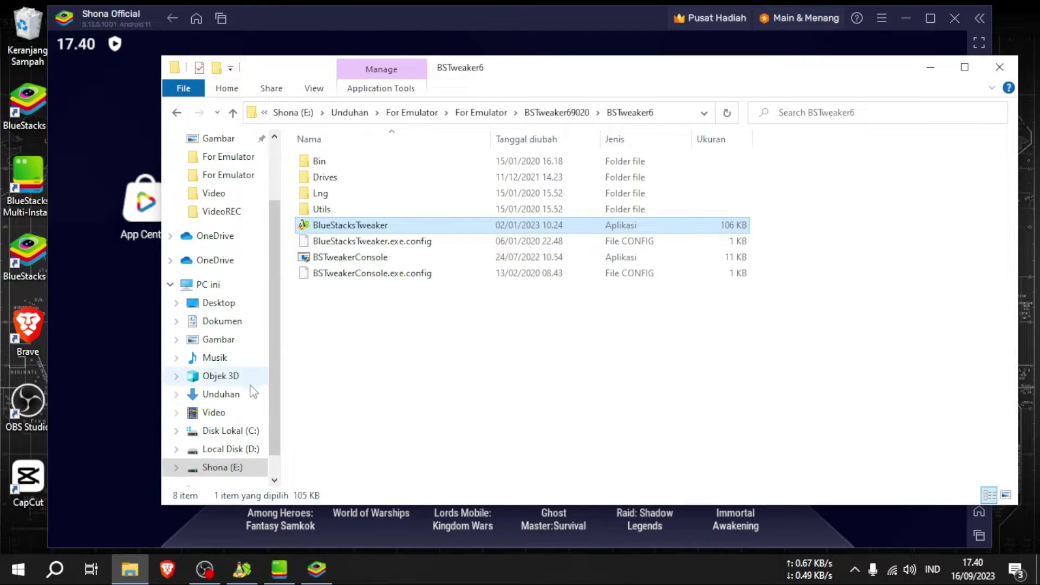
{"action": "left_click", "coordinate": [237, 467]}
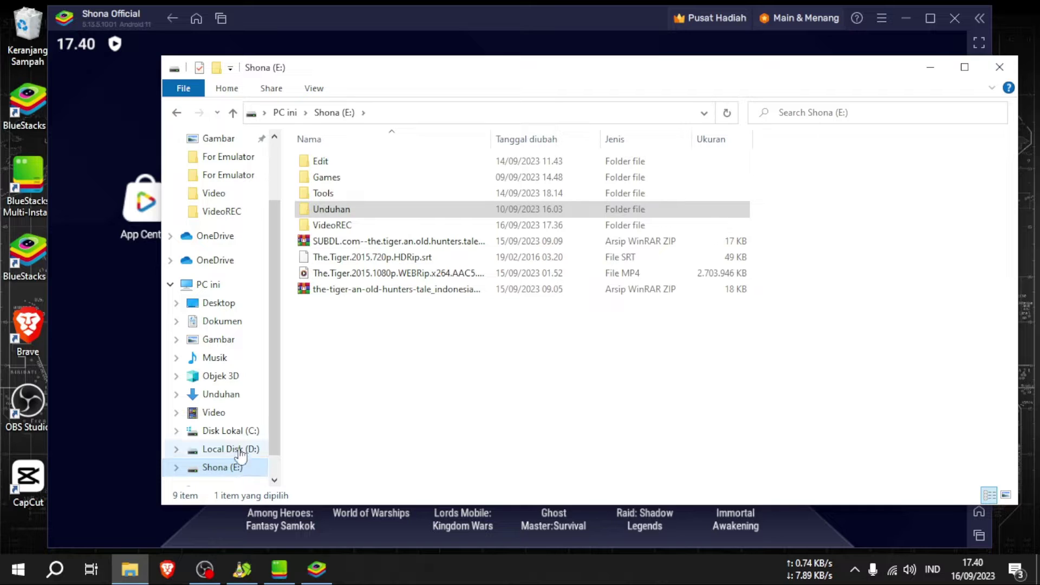
{"action": "double_click", "coordinate": [328, 209]}
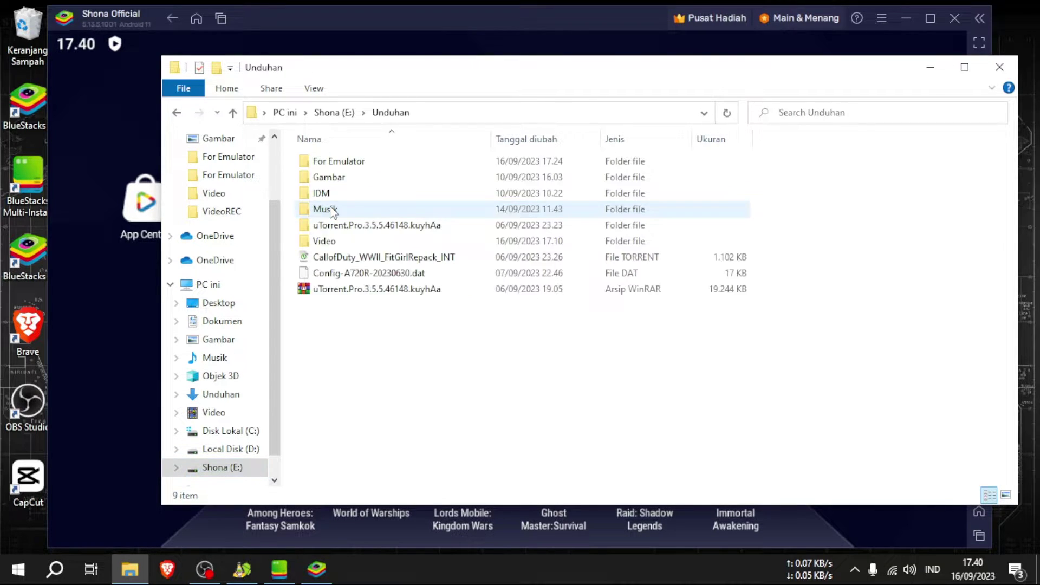
{"action": "double_click", "coordinate": [331, 162]}
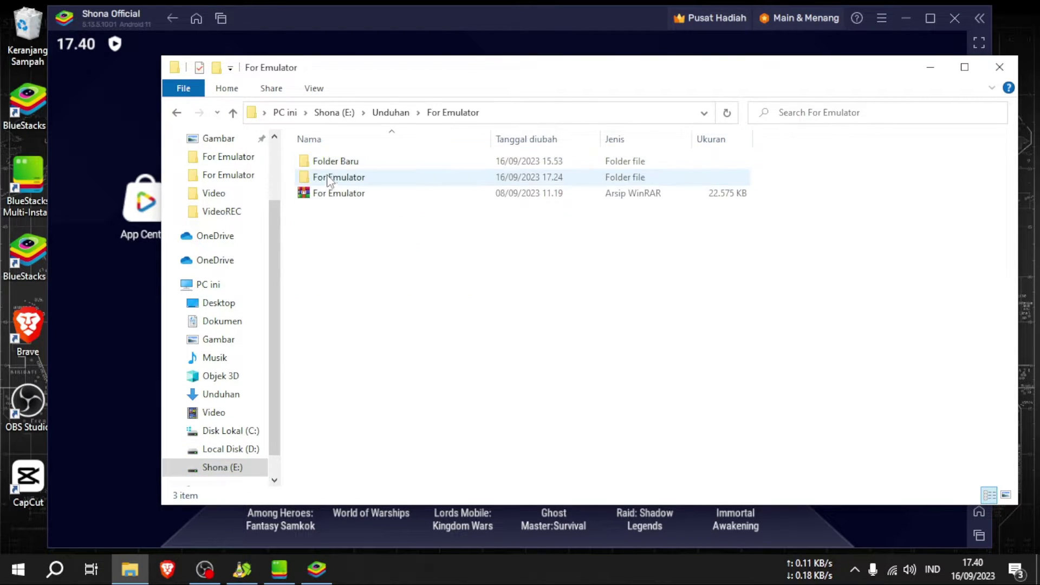
{"action": "double_click", "coordinate": [332, 178]}
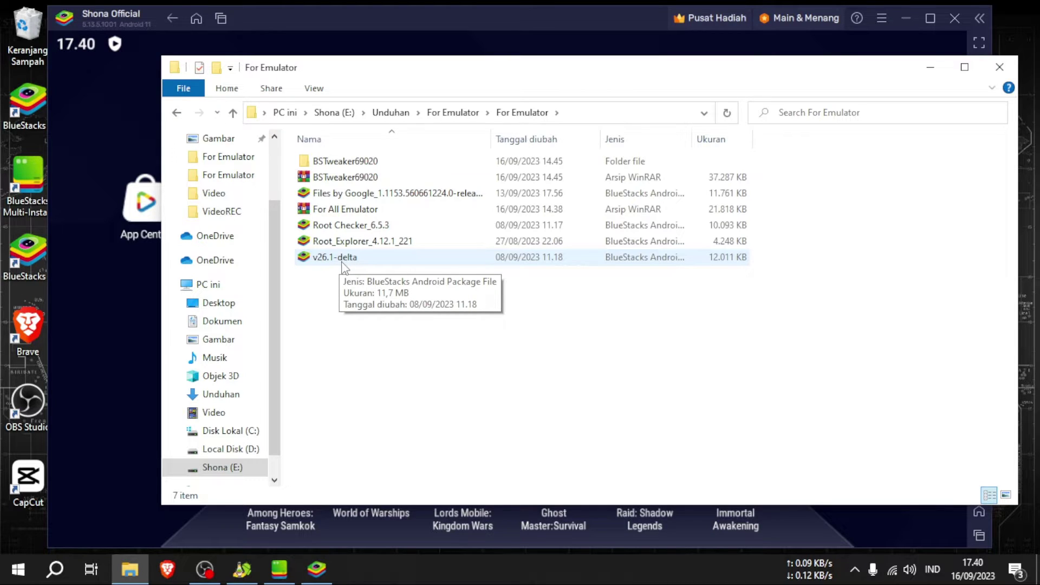
{"action": "left_click_drag", "start_coordinate": [356, 265], "coordinate": [120, 366]}
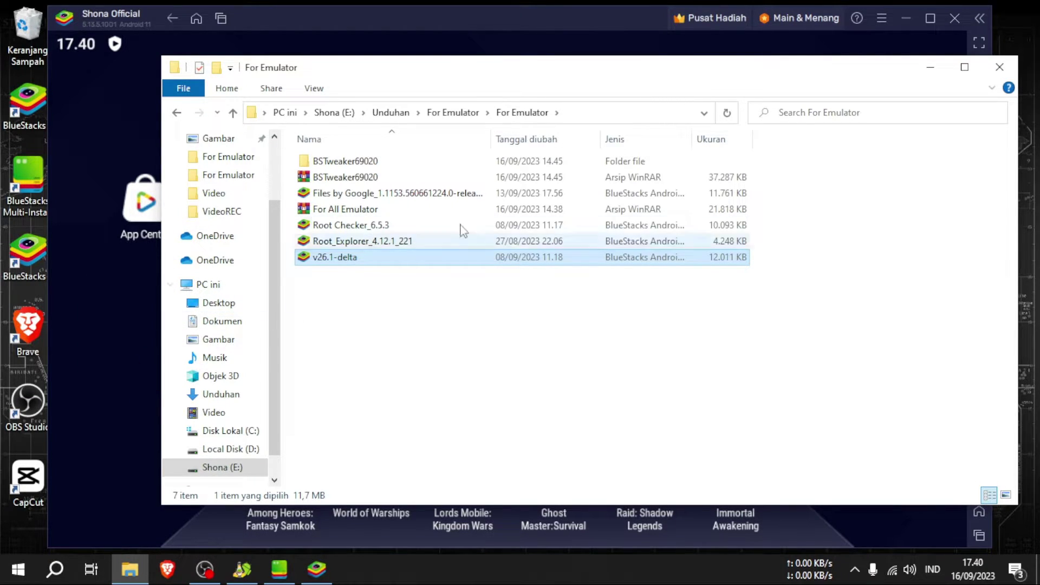
{"action": "left_click", "coordinate": [930, 68]}
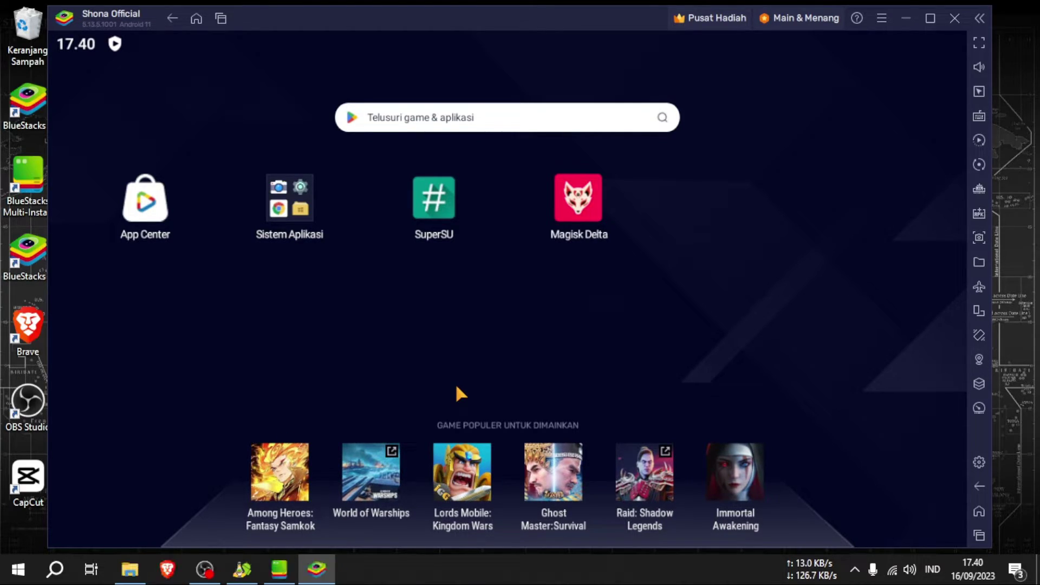
- Open Magisk Delta, install Magisk using "Langsung pasang pada partisi sistem", and return to its home page without restarting
{"action": "left_click", "coordinate": [587, 209]}
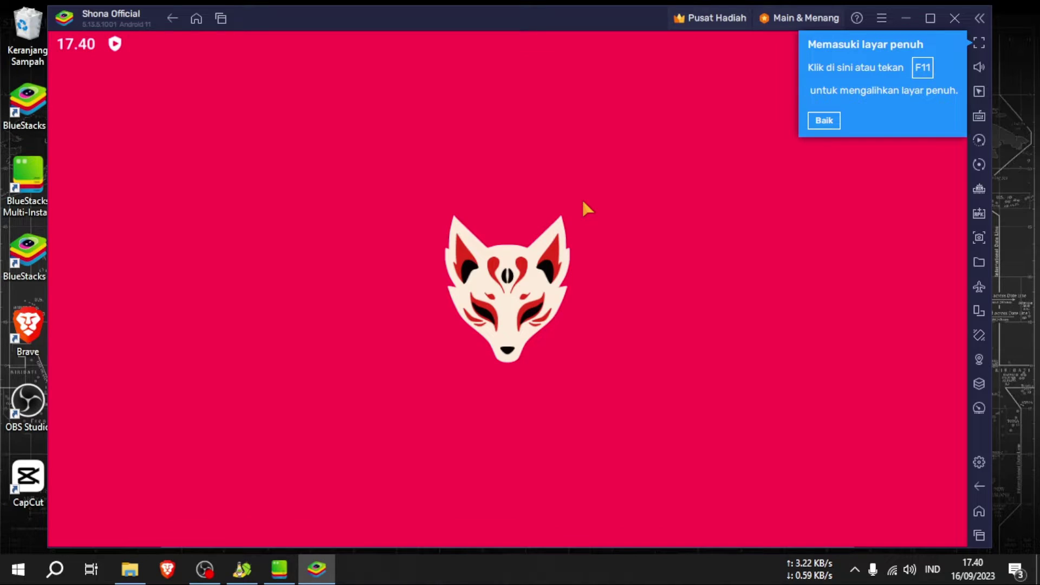
{"action": "left_click", "coordinate": [828, 124]}
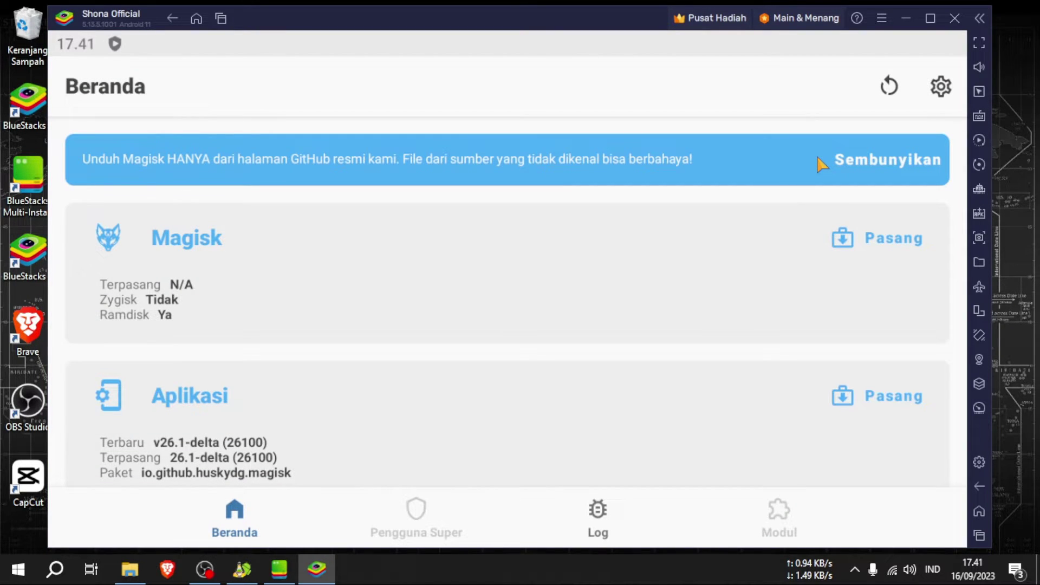
{"action": "left_click", "coordinate": [891, 243]}
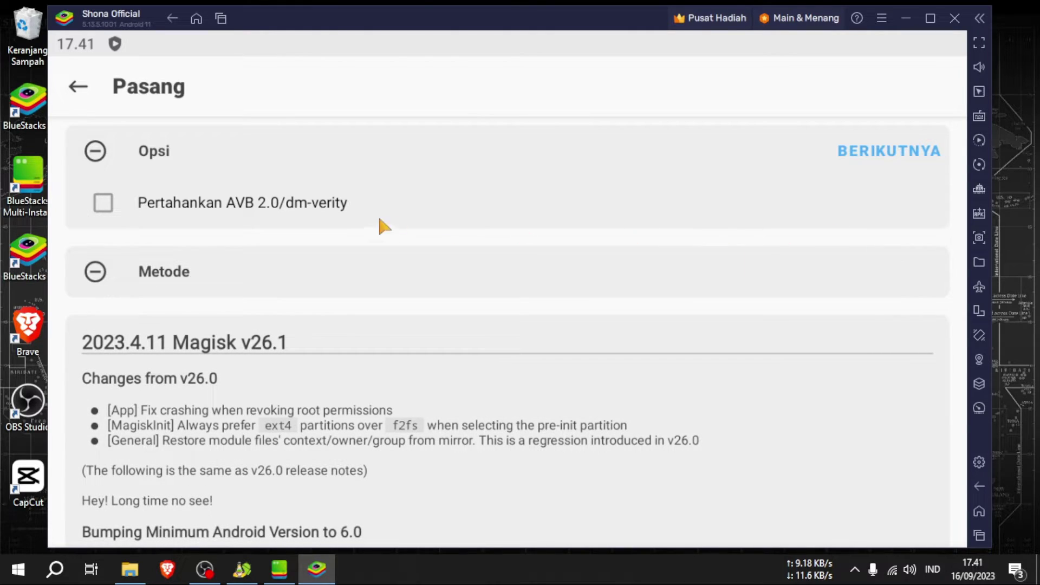
{"action": "left_click", "coordinate": [899, 155]}
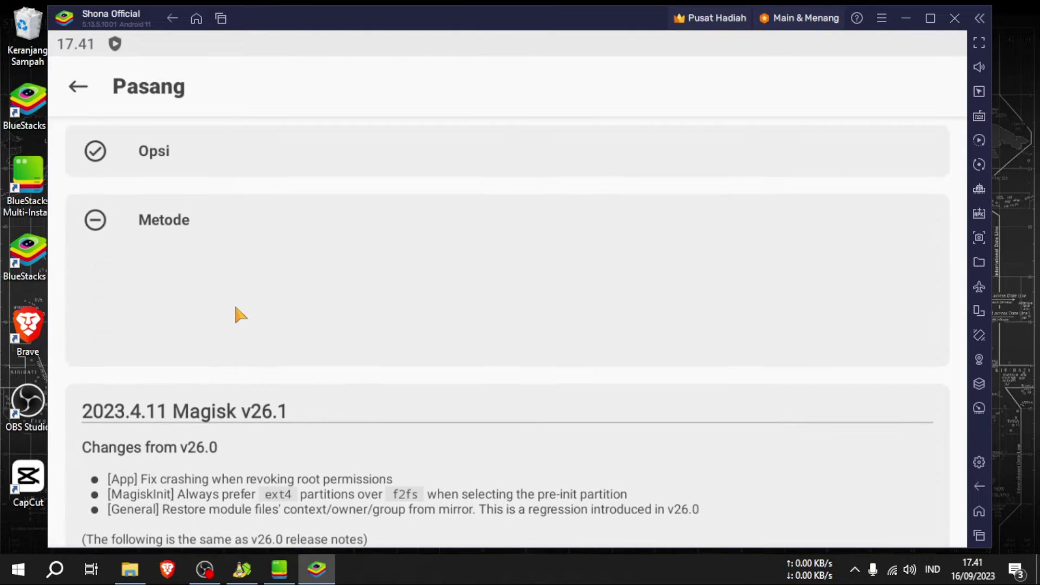
{"action": "left_click", "coordinate": [226, 349]}
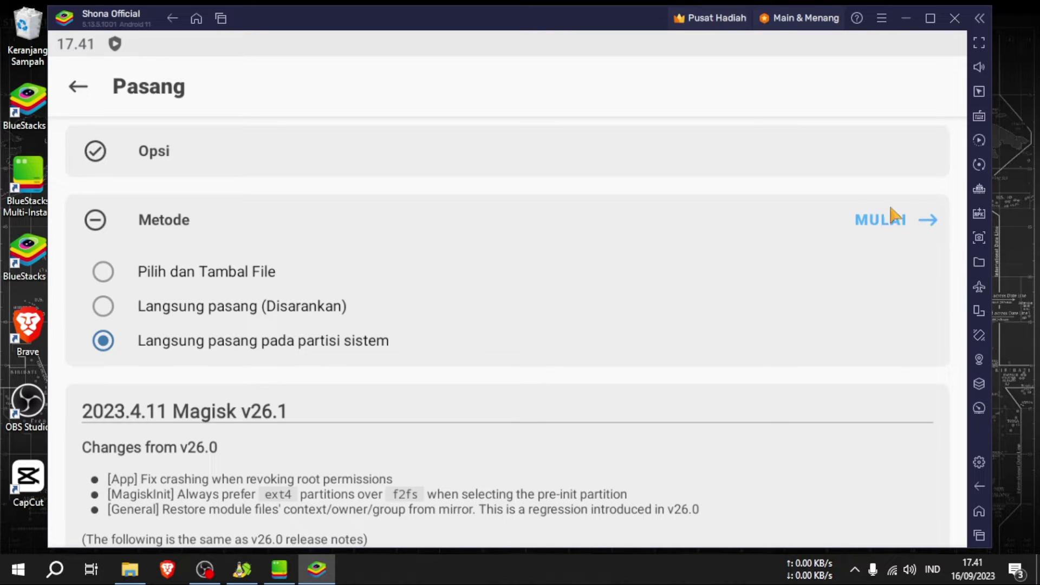
{"action": "left_click", "coordinate": [877, 223]}
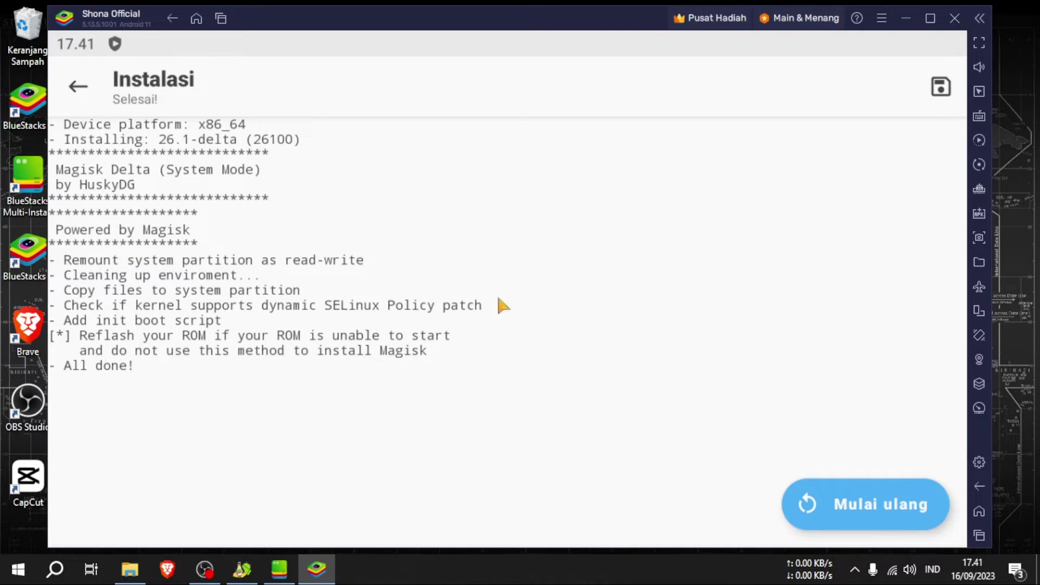
{"action": "left_click", "coordinate": [980, 486]}
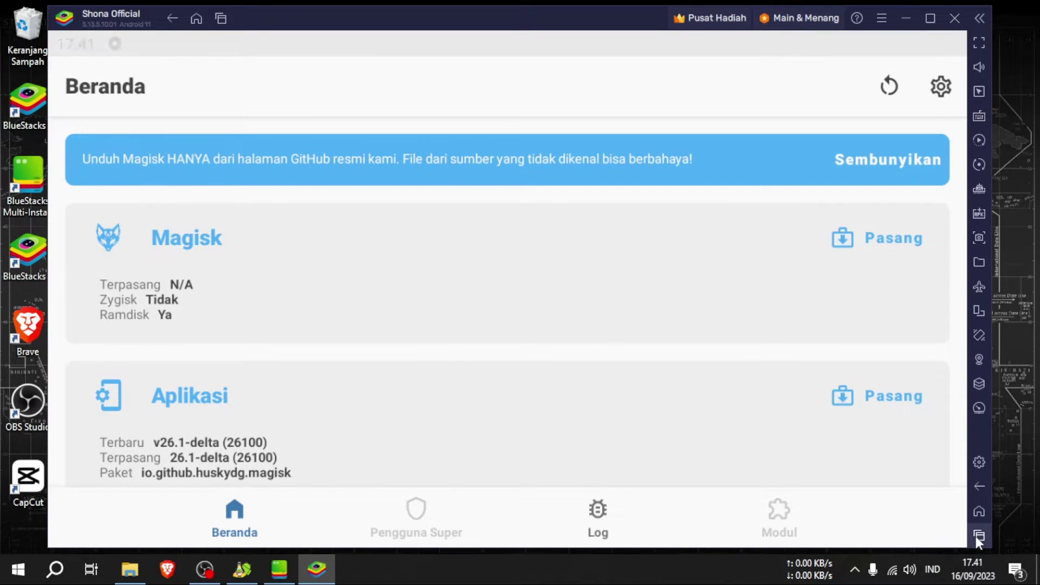
- Close Magisk Delta from the recent apps and shut down the Shona Official instance, leaving the desktop clear of windows
{"action": "key", "text": "ctrl+shift+s"}
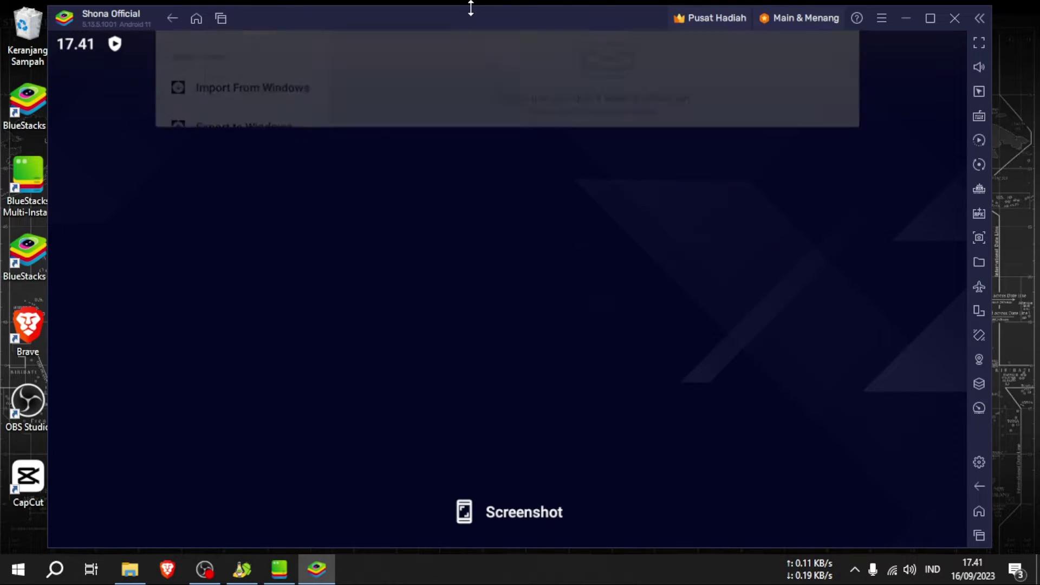
{"action": "left_click", "coordinate": [956, 23]}
{"action": "left_click", "coordinate": [595, 321]}
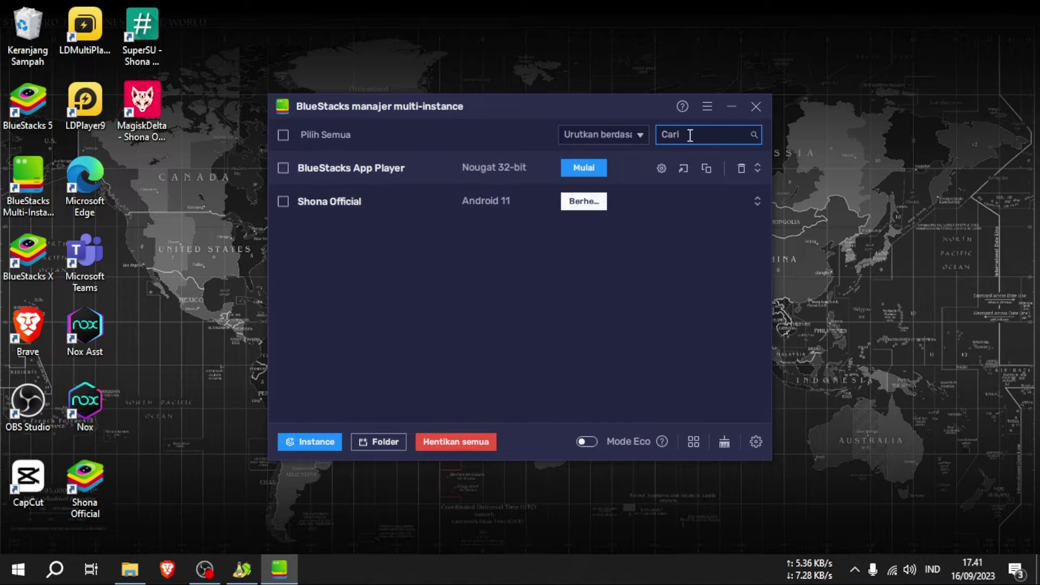
{"action": "left_click", "coordinate": [730, 108]}
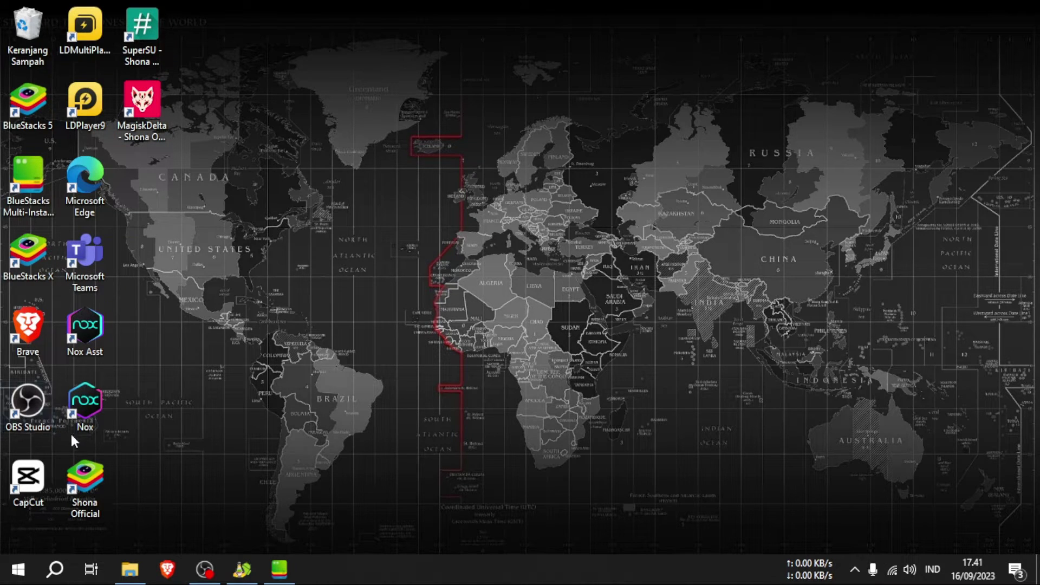
- Move the Shona Official shortcut into open desktop space, relaunch the instance from it, and open Magisk Delta
{"action": "left_click_drag", "start_coordinate": [96, 512], "coordinate": [325, 213]}
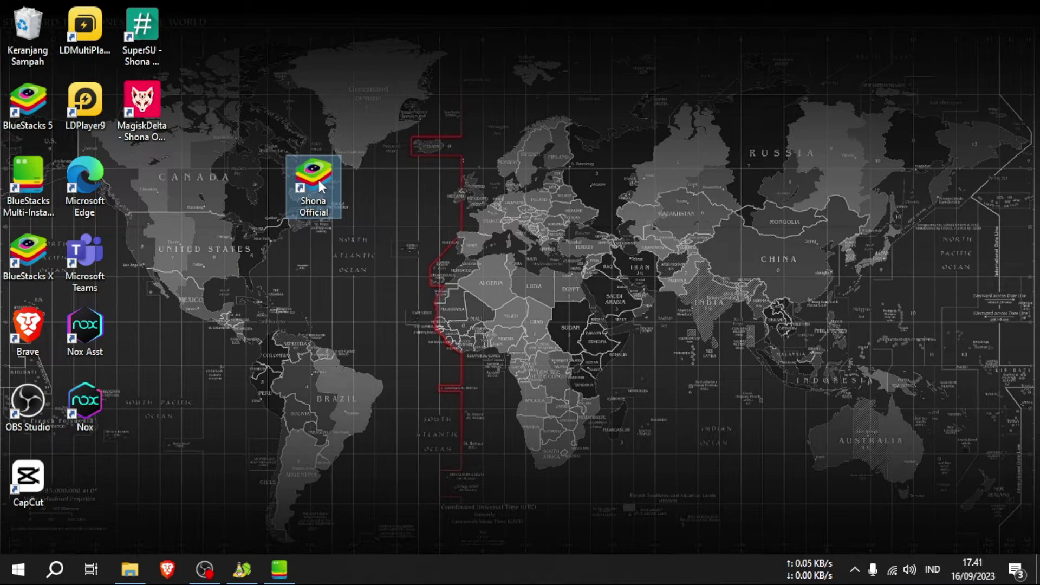
{"action": "double_click", "coordinate": [318, 187]}
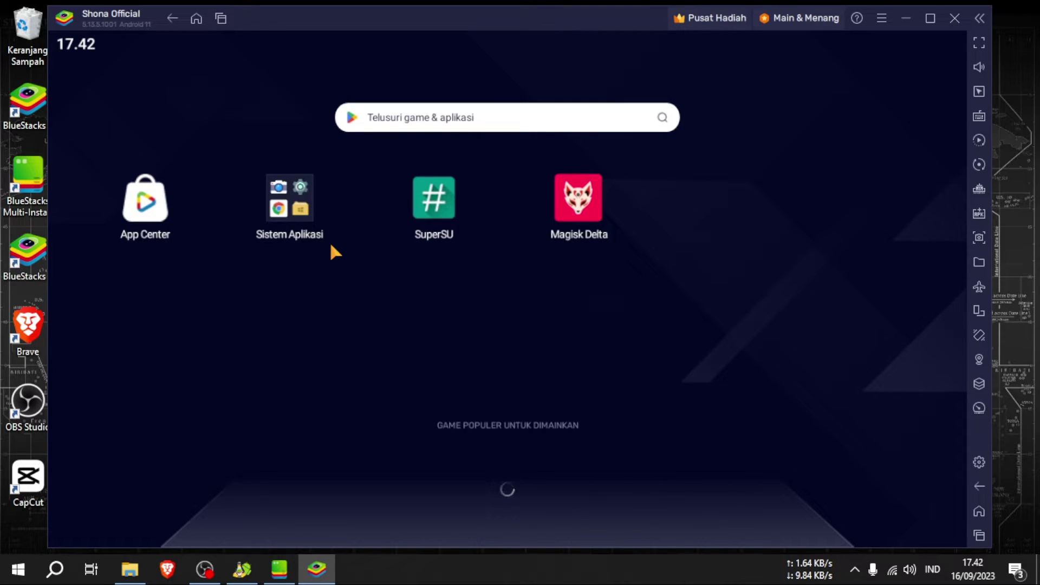
{"action": "left_click", "coordinate": [575, 211]}
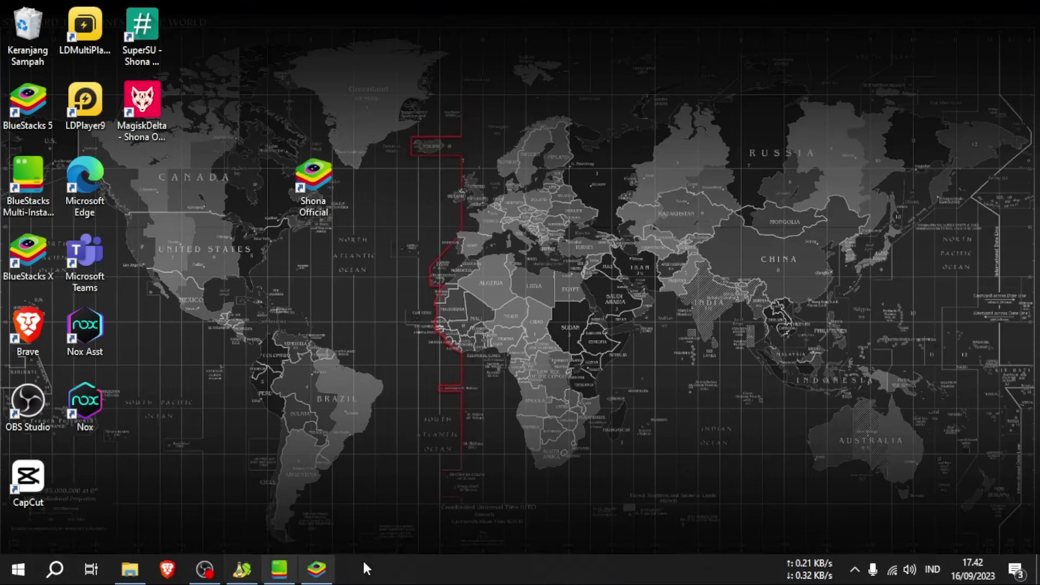
{"action": "left_click", "coordinate": [316, 577]}
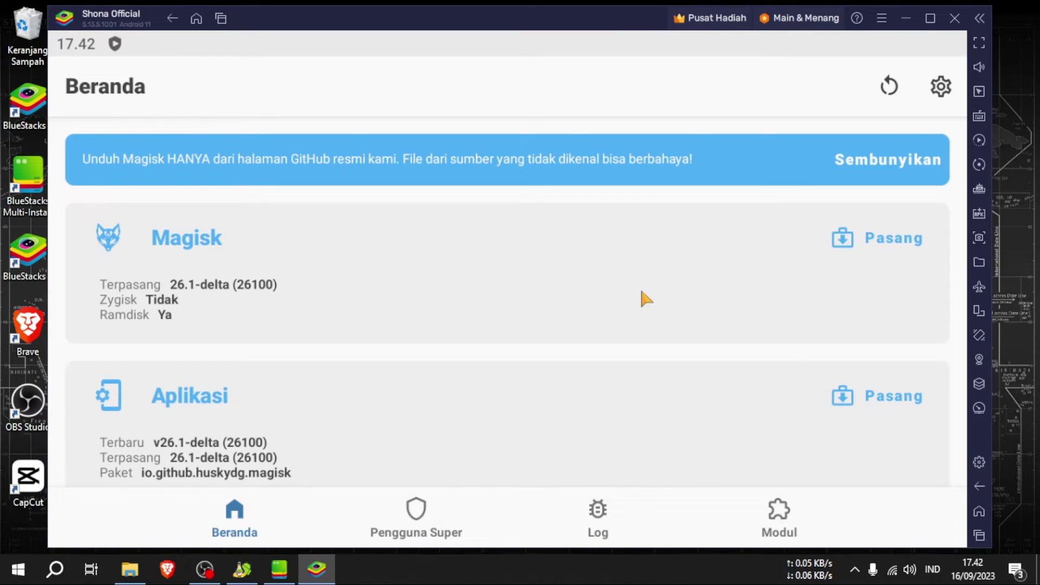
{"action": "left_click", "coordinate": [905, 18]}
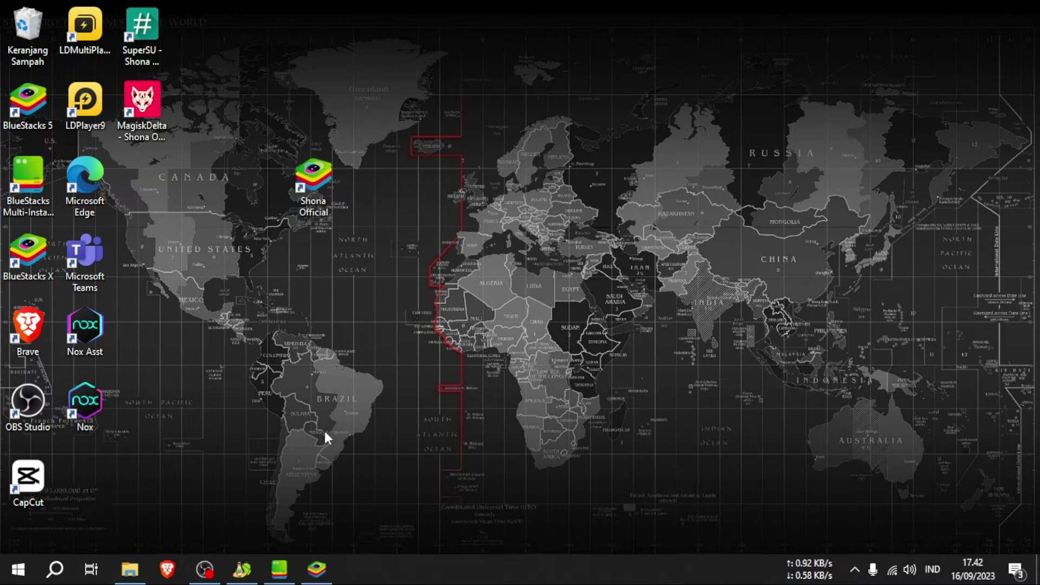
- Install the Root Checker_6.5.3 package from the For Emulator folder into the running instance and return to the emulator's home screen
{"action": "left_click", "coordinate": [315, 569]}
{"action": "left_click", "coordinate": [129, 569]}
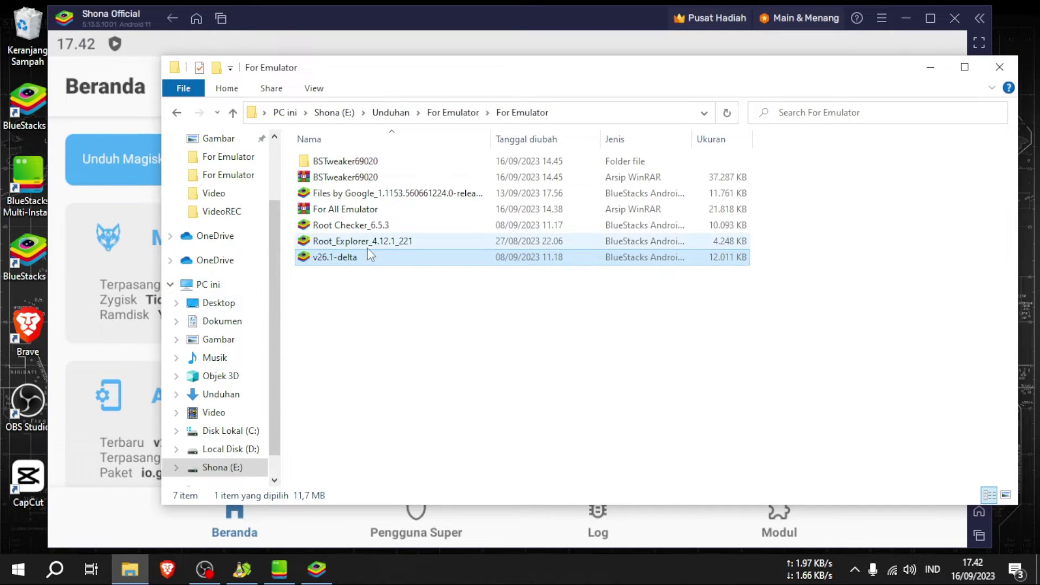
{"action": "left_click_drag", "start_coordinate": [367, 227], "coordinate": [356, 269]}
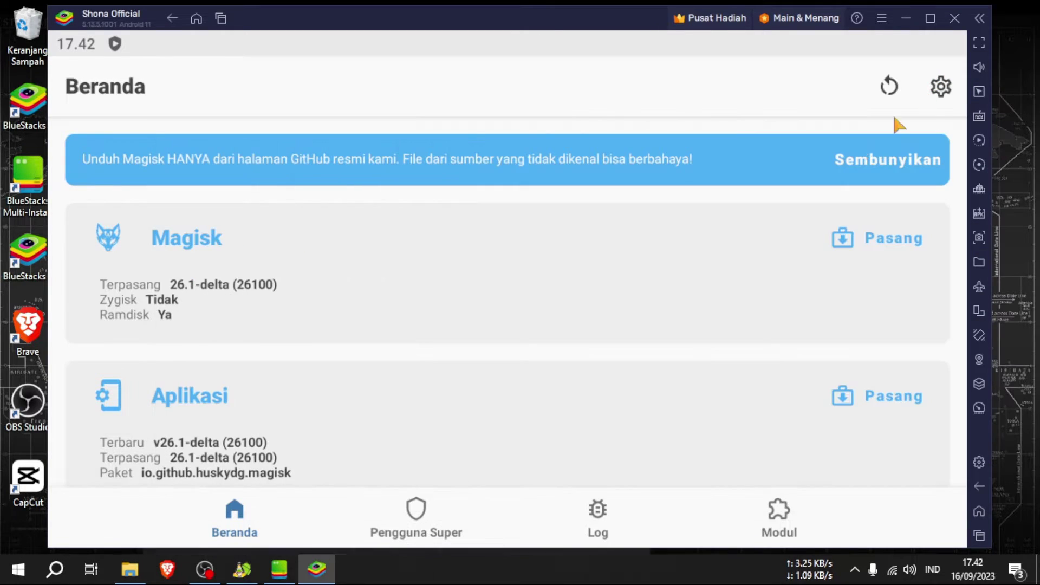
{"action": "left_click", "coordinate": [930, 67]}
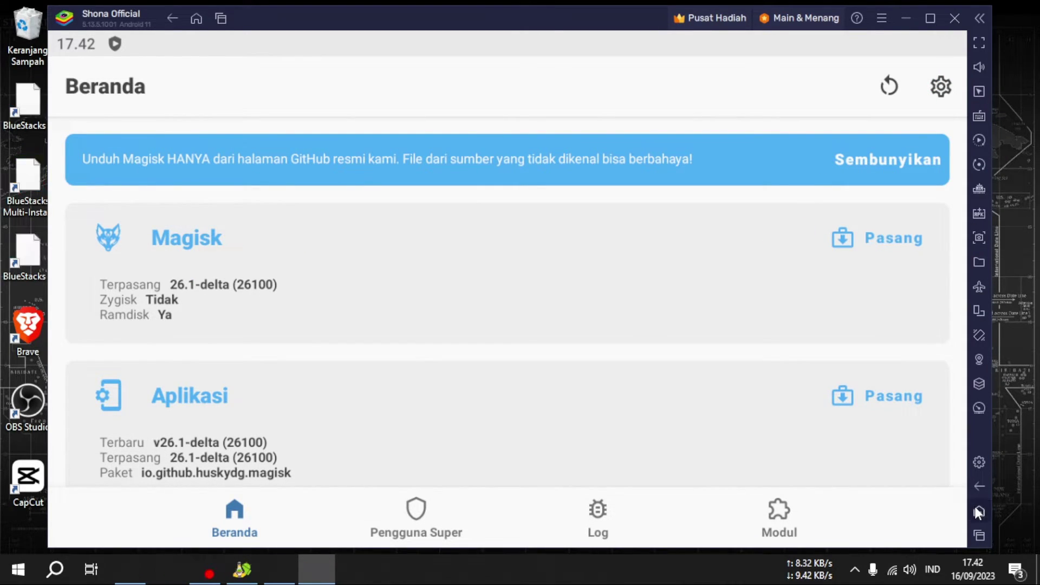
{"action": "left_click", "coordinate": [975, 508]}
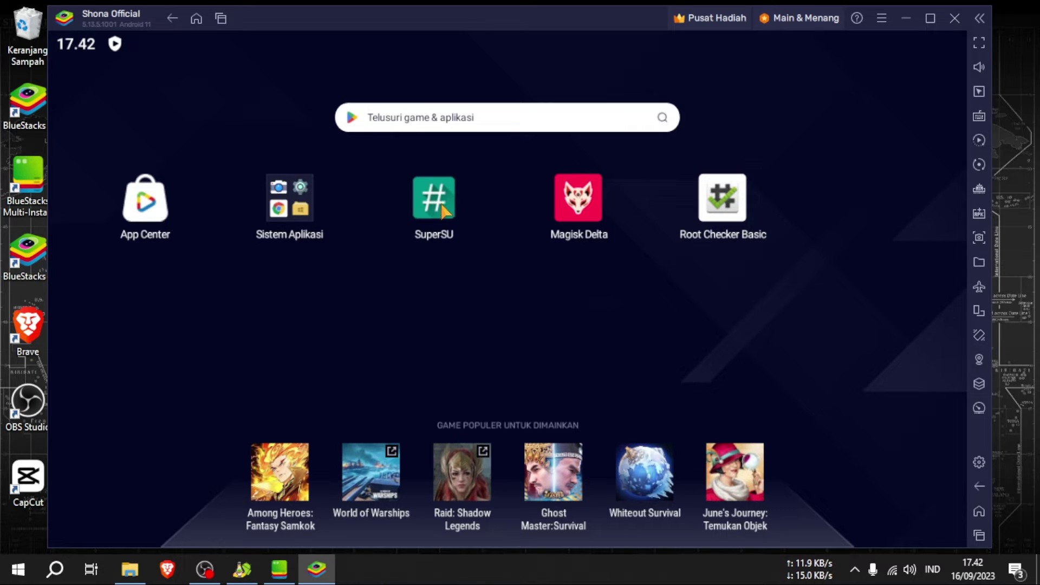
- Open Root Checker Basic, accept its disclaimer, and verify root status, granting the superuser request with the duration "Selamanya"
{"action": "left_click", "coordinate": [715, 217]}
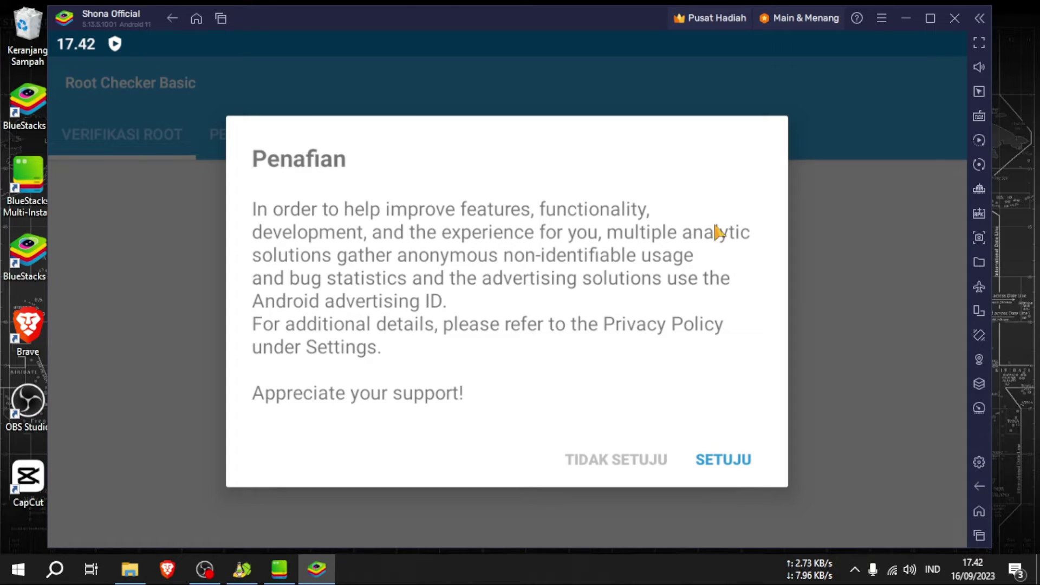
{"action": "left_click", "coordinate": [731, 469]}
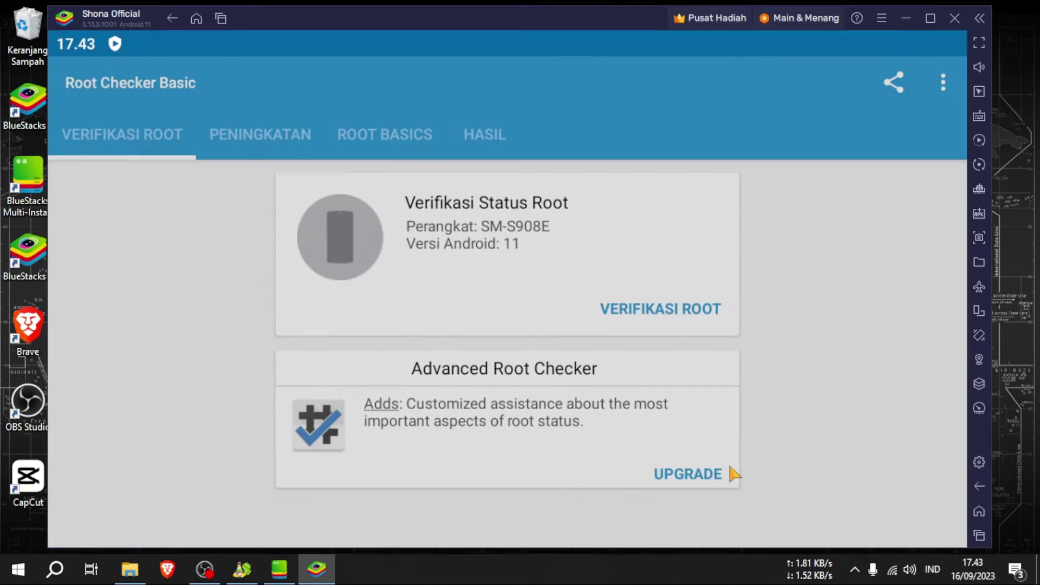
{"action": "left_click", "coordinate": [672, 310]}
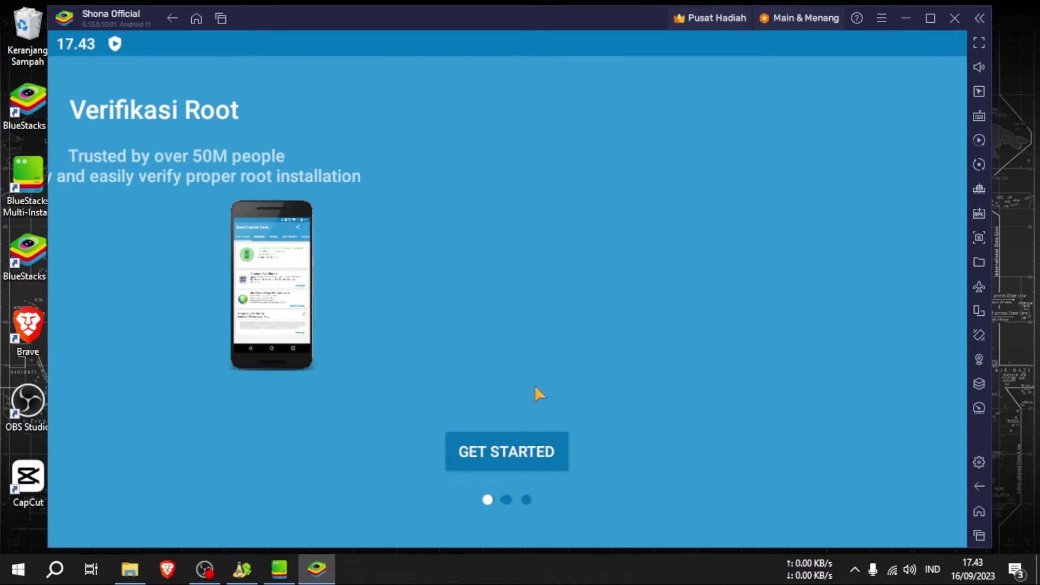
{"action": "left_click", "coordinate": [543, 457]}
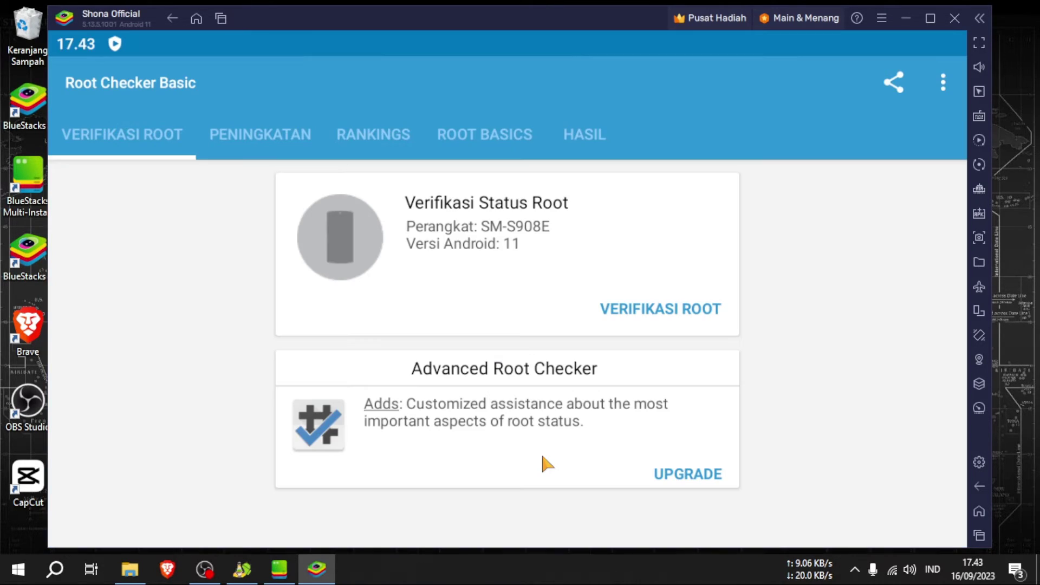
{"action": "left_click", "coordinate": [660, 312]}
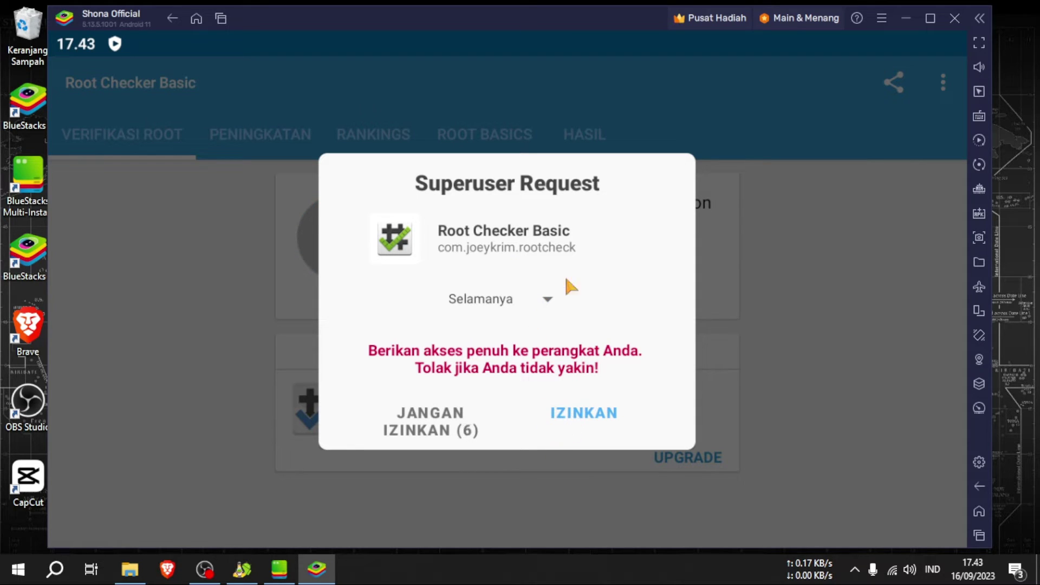
{"action": "left_click", "coordinate": [576, 422]}
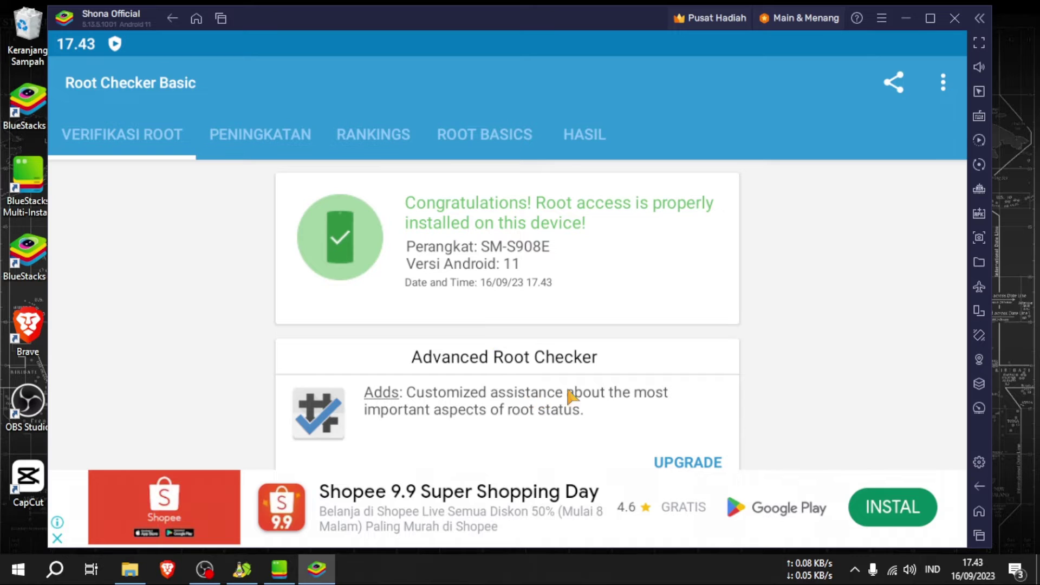
- Close Root Checker Basic from the recent apps and uninstall SuperSU from the instance
{"action": "left_click", "coordinate": [220, 21]}
{"action": "left_click_drag", "start_coordinate": [423, 308], "coordinate": [532, 86]}
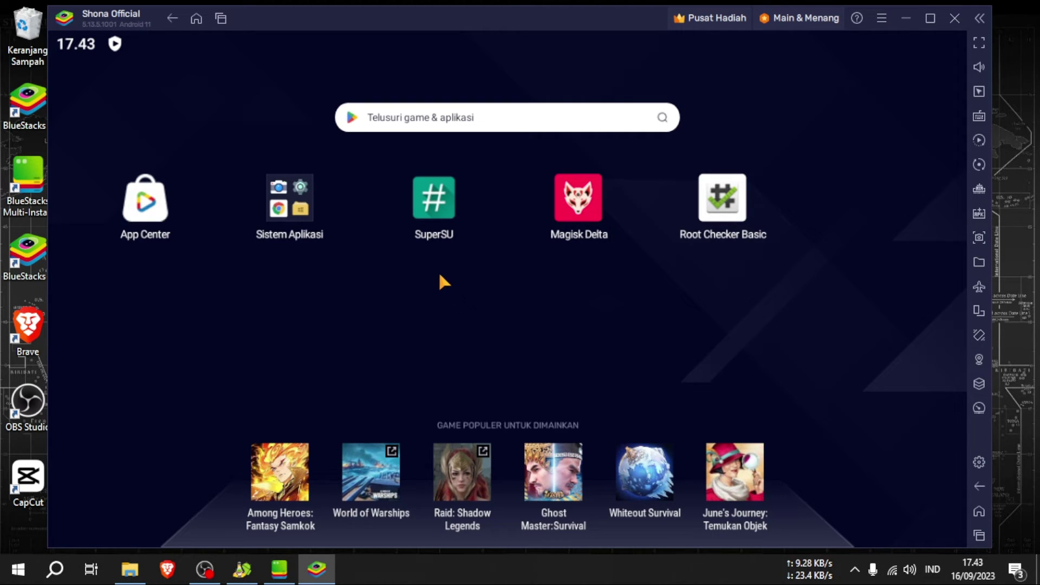
{"action": "right_click", "coordinate": [437, 211]}
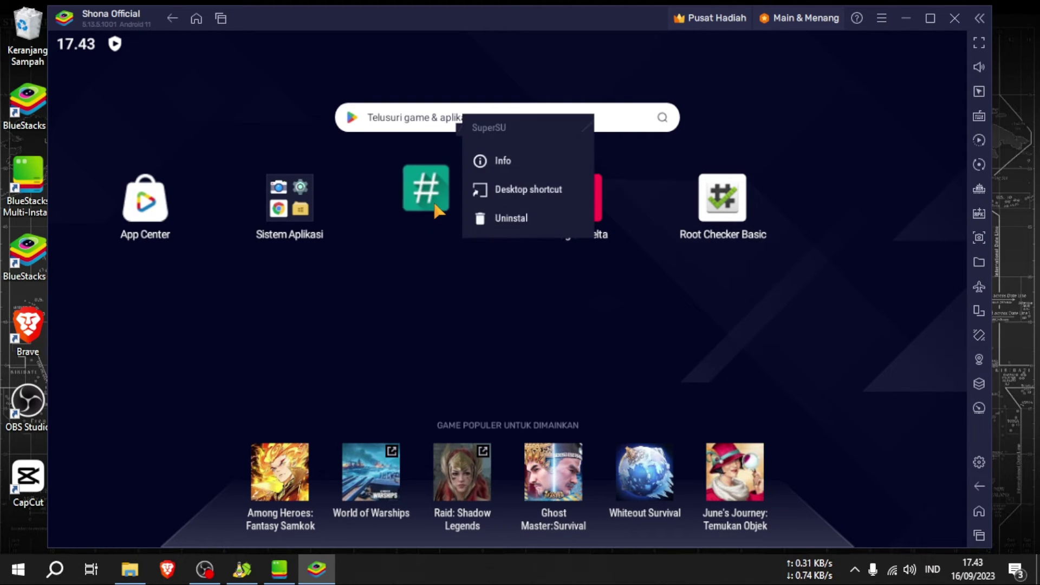
{"action": "left_click", "coordinate": [509, 219]}
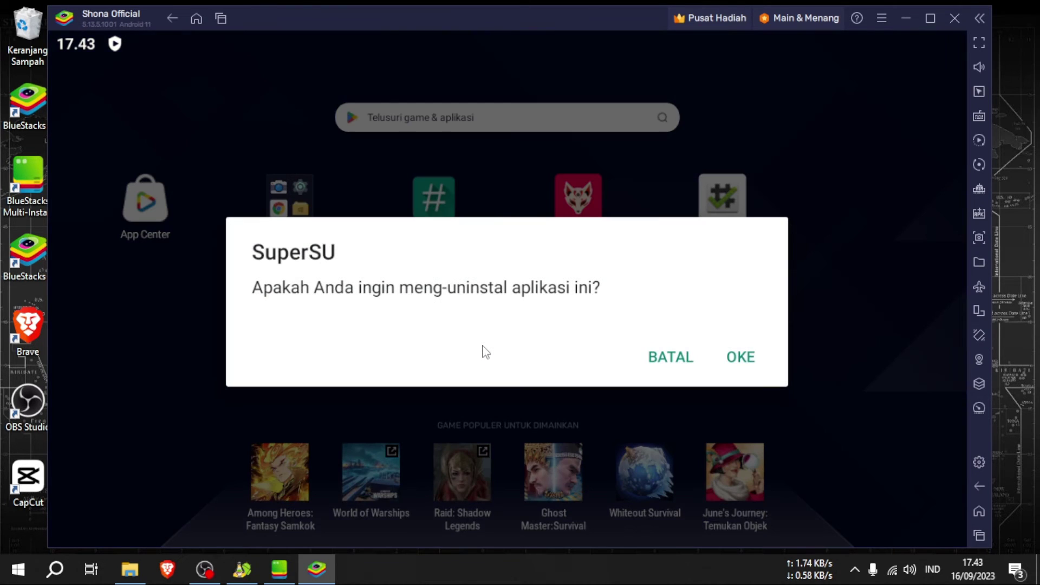
{"action": "left_click", "coordinate": [741, 358]}
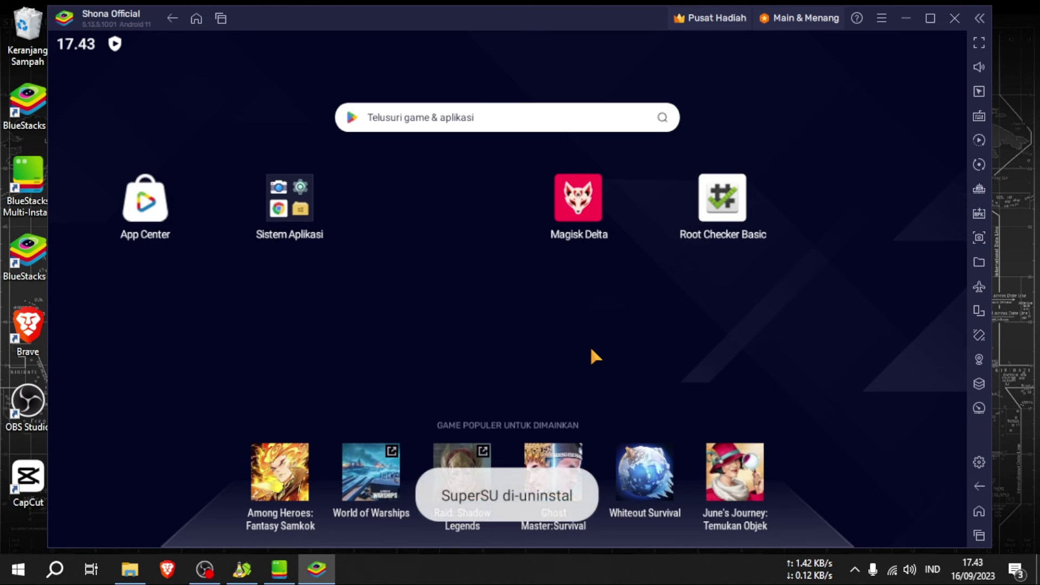